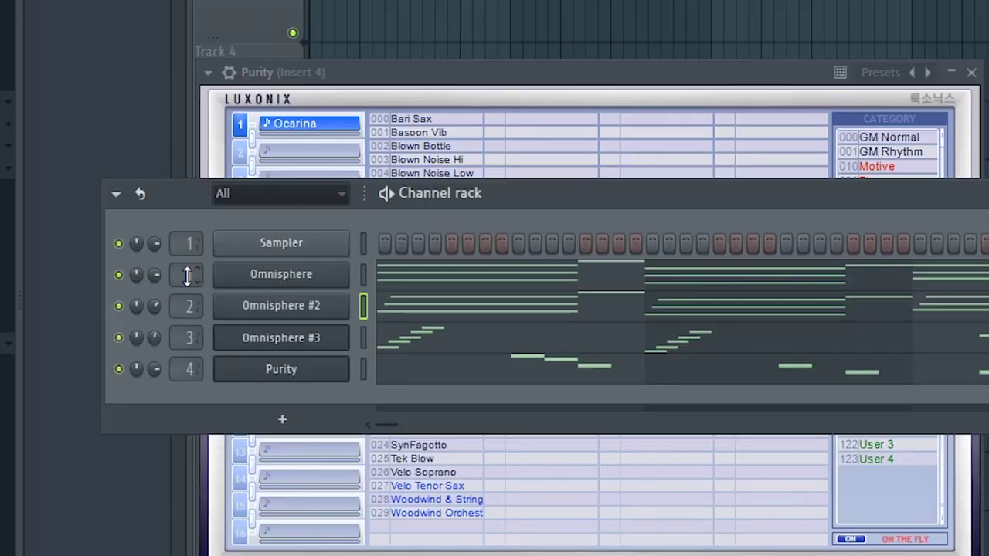
Step: Go to the first Omnisphere channel's mixer track and adjust the Distort and Space amounts in RC-20 Retro Color on Insert 1
double_click(187, 276)
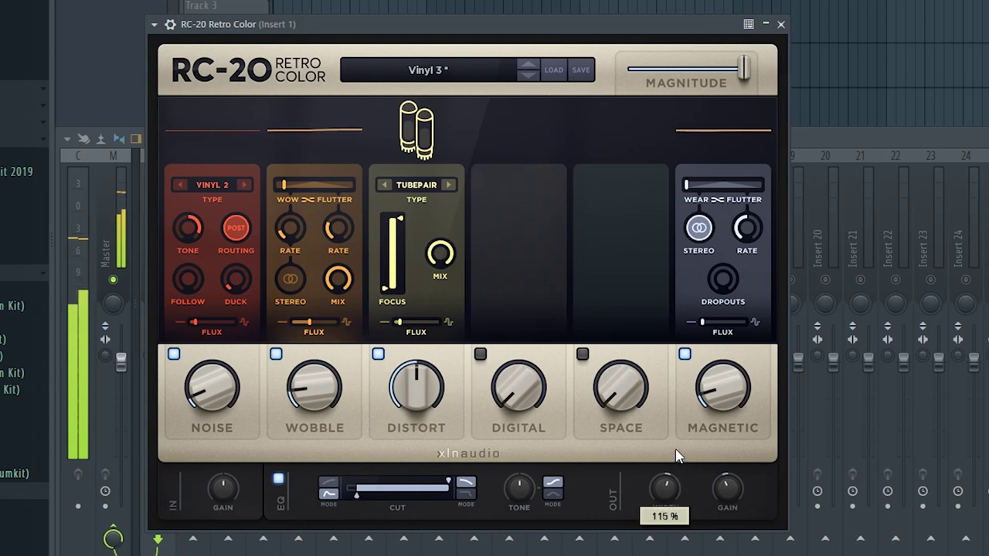
click(378, 353)
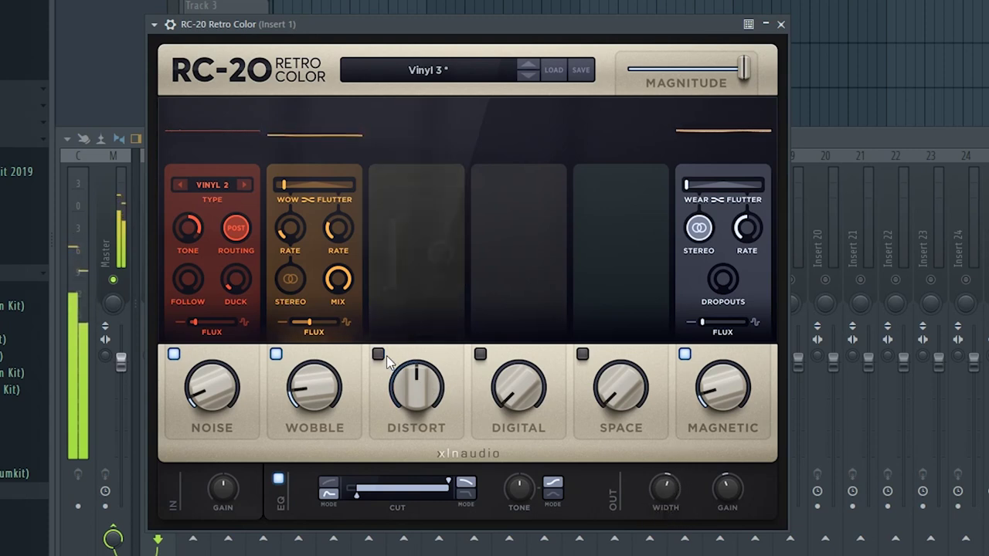
click(378, 354)
drag(407, 382, 410, 425)
drag(623, 396, 626, 385)
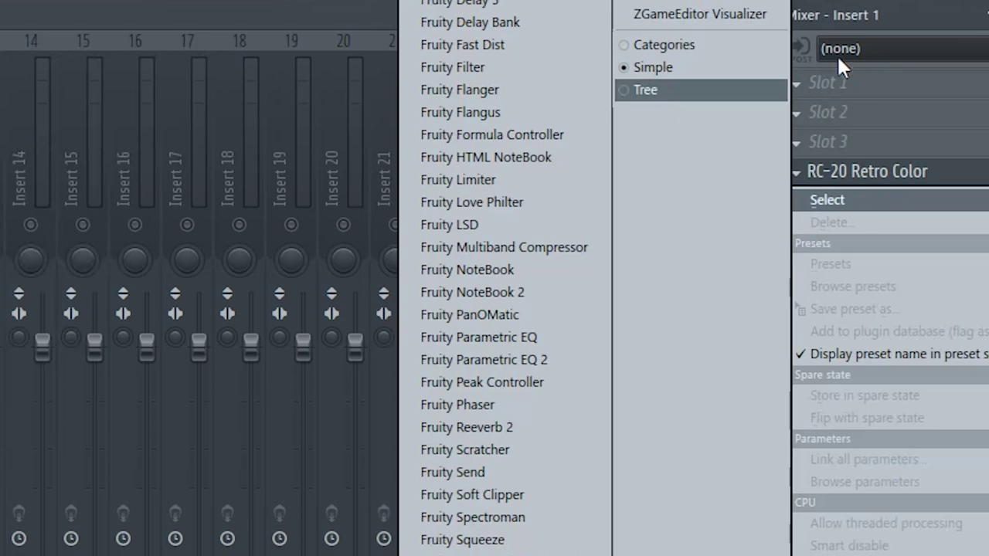
Step: Add Fruity Parametric EQ 2 to Insert 1, and cut the lows and lower the highs in the EQs on Inserts 1 and 2
click(892, 21)
click(823, 202)
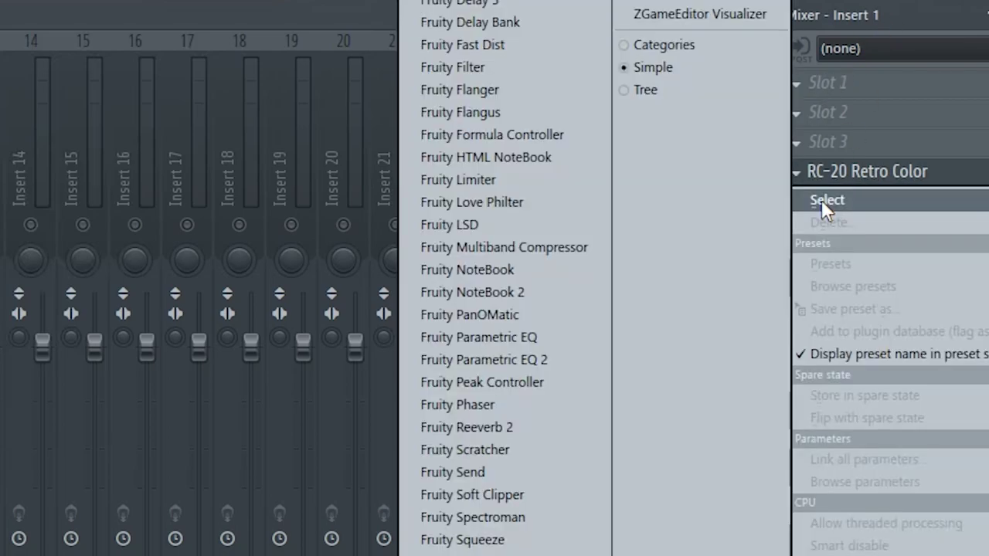
click(570, 361)
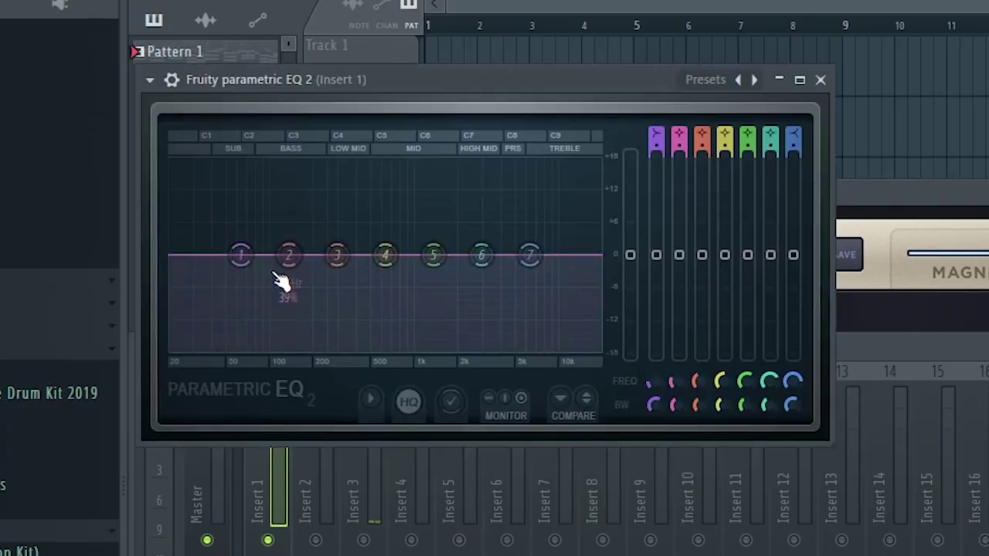
key(space)
drag(241, 255, 283, 340)
drag(530, 256, 514, 282)
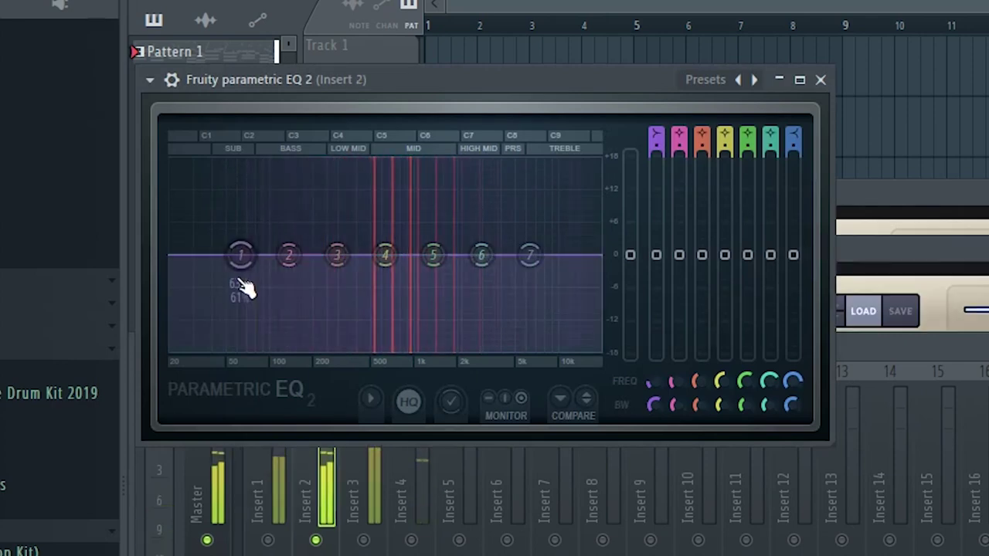
drag(241, 255, 309, 347)
drag(530, 256, 526, 286)
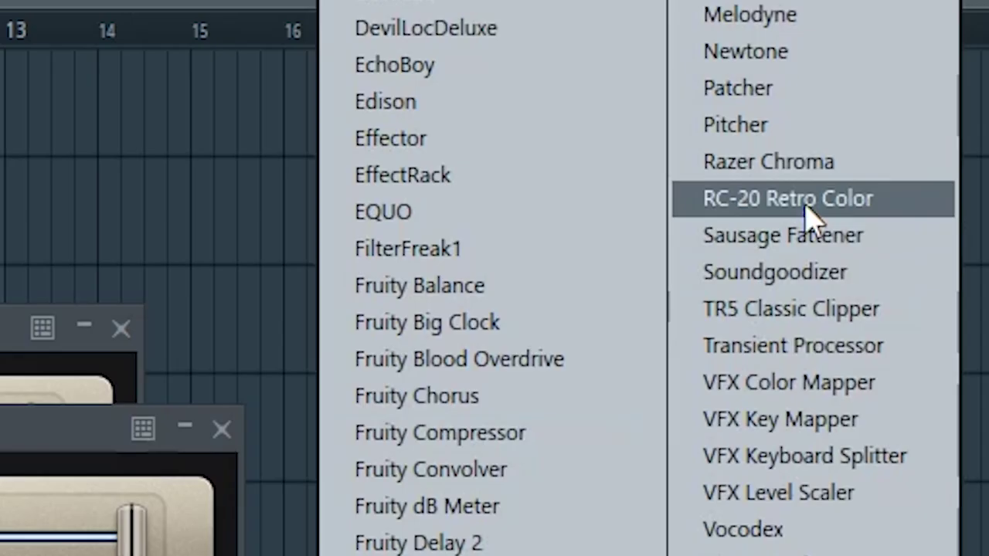
Step: Add RC-20 Retro Color to Insert 3 with the Sad Piano preset and switch off its Distort module
click(806, 203)
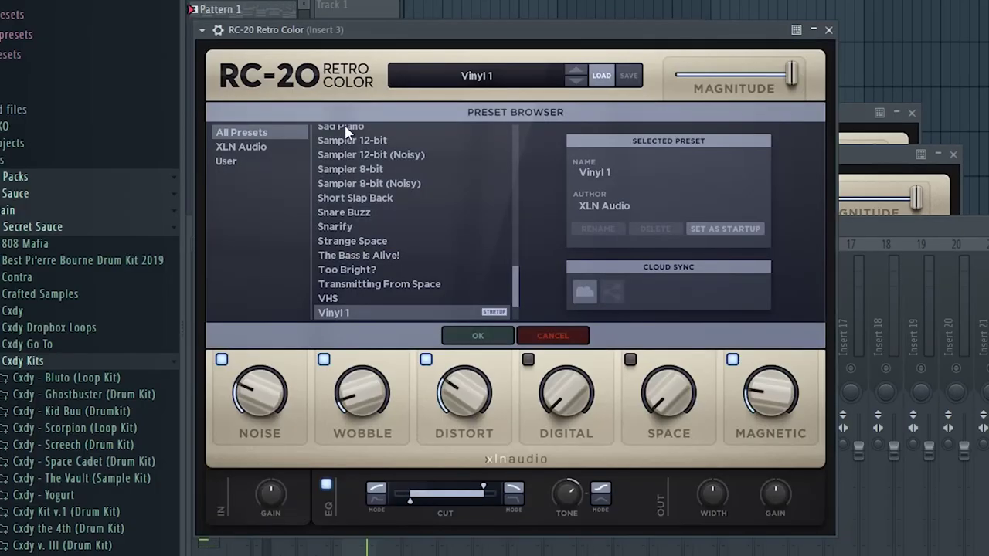
click(344, 127)
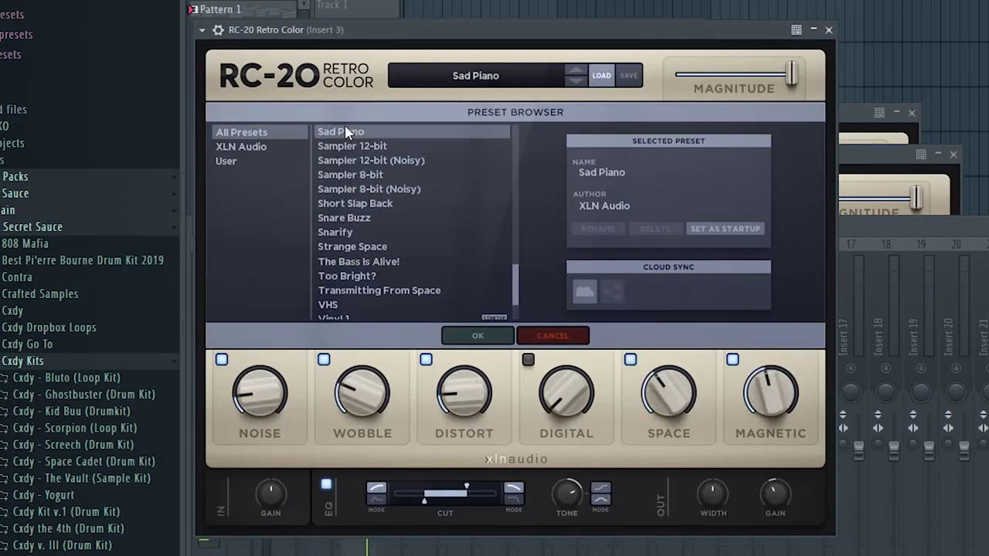
click(454, 338)
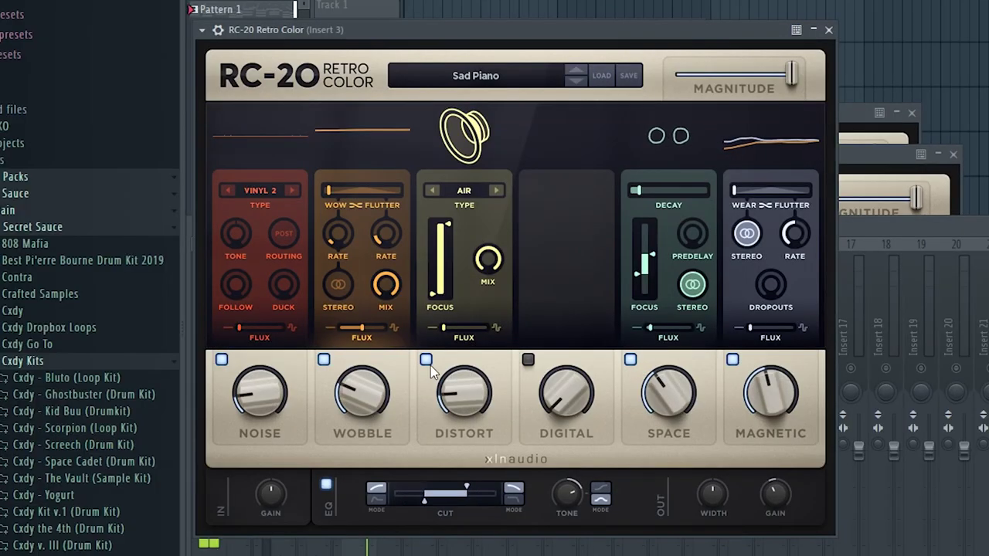
click(426, 360)
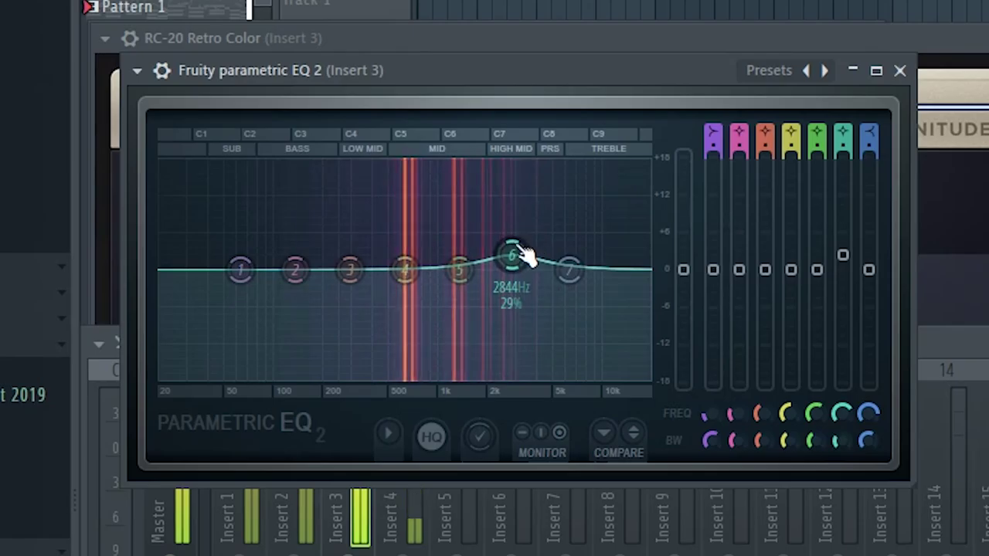
Step: Adjust the effect settings on Insert 3 and open the preset list of RC-20 Retro Color on Insert 4
drag(285, 177, 391, 246)
drag(396, 375, 320, 375)
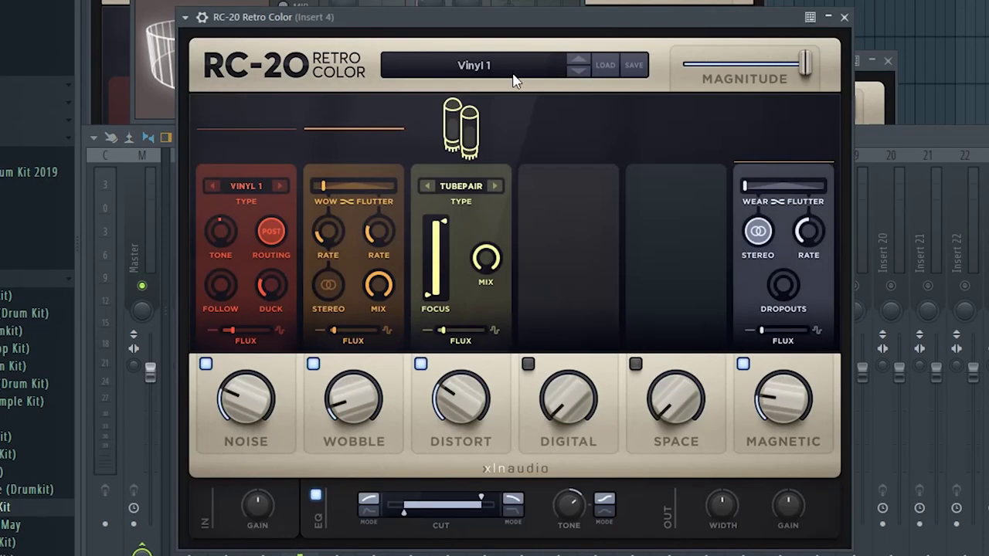
click(510, 74)
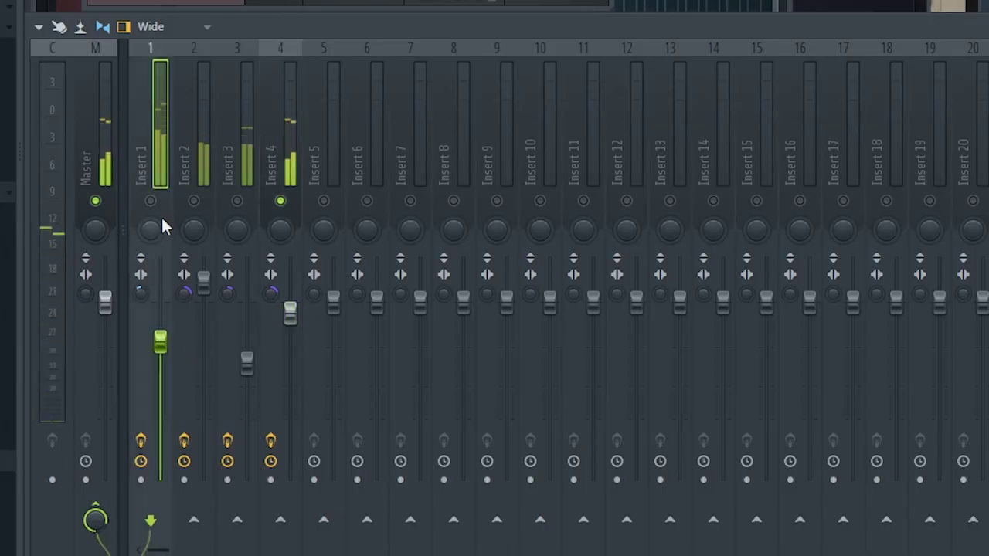
Step: Toggle the solo state of Insert 1 in the mixer to compare the melody layers
right_click(157, 205)
right_click(158, 206)
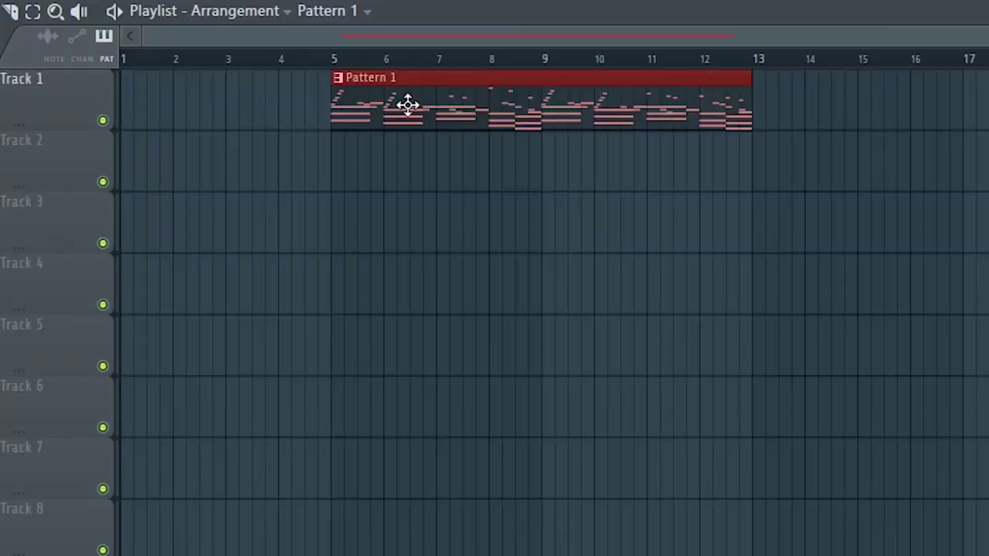
Step: Move the Pattern 1 clip to bar 1 on Track 1 and split the pattern by channel
drag(404, 101, 193, 101)
right_click(379, 62)
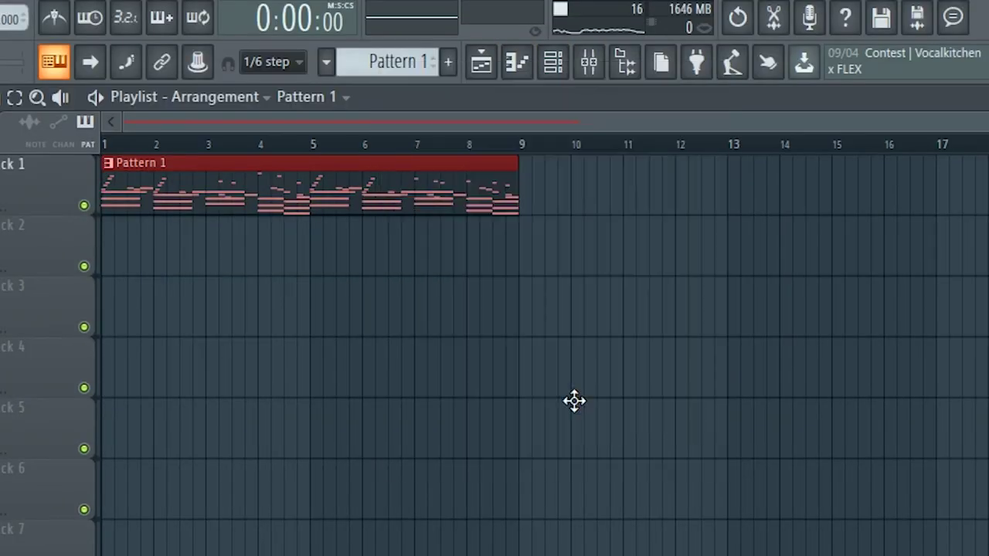
click(574, 401)
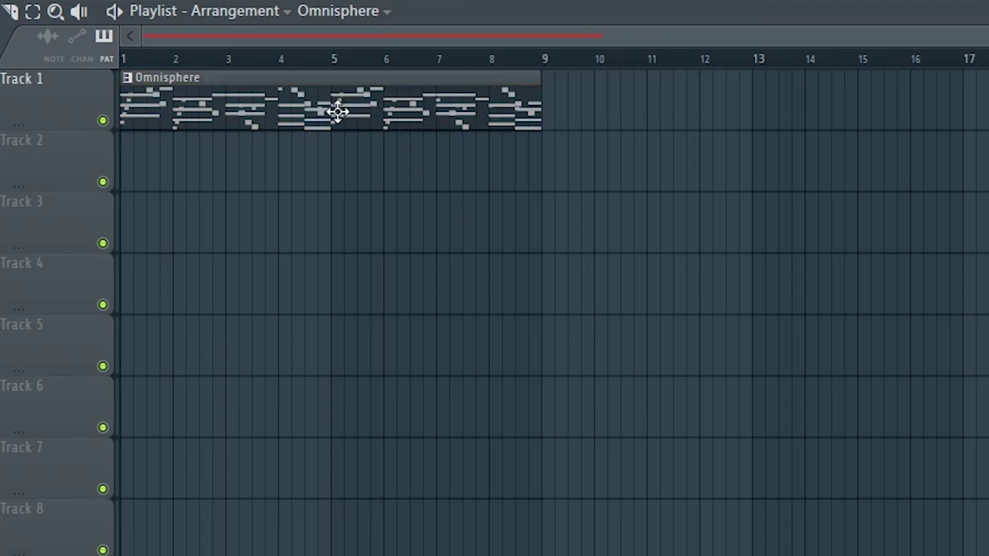
Step: Spread the split clips over separate tracks, with Omnisphere #2 on Track 2, Omnisphere #3 on Track 3 and Purity on Track 4
drag(337, 112, 329, 170)
drag(311, 79, 278, 208)
drag(220, 80, 216, 302)
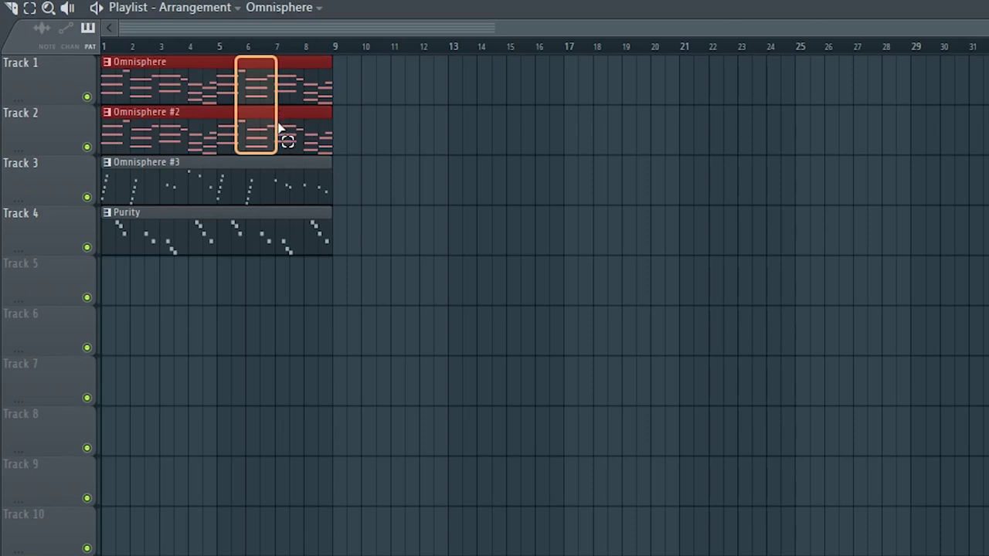
Step: Repeat the instrument clips along the playlist up to bar 49, select the whole arrangement and open the mixer
key(ctrl+b)
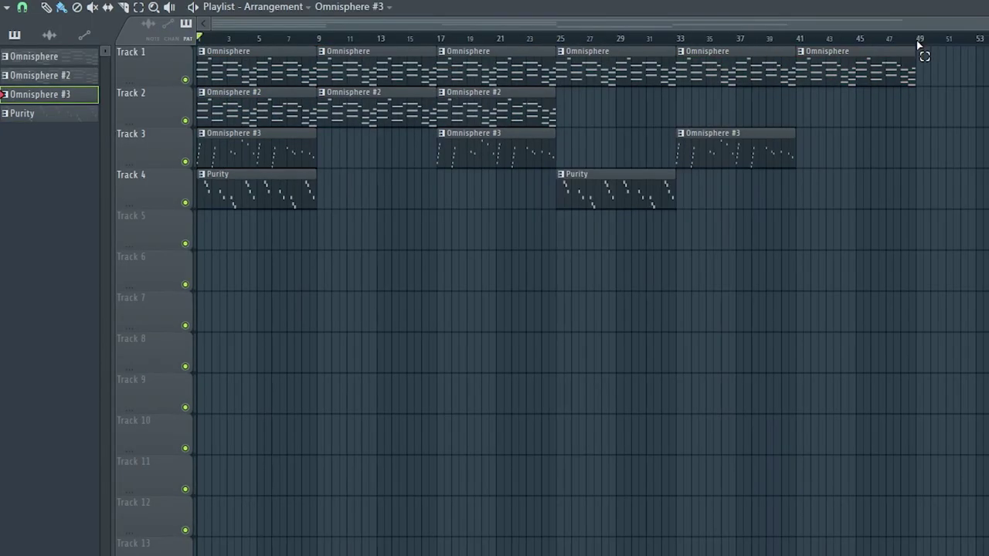
key(ctrl+a)
key(F9)
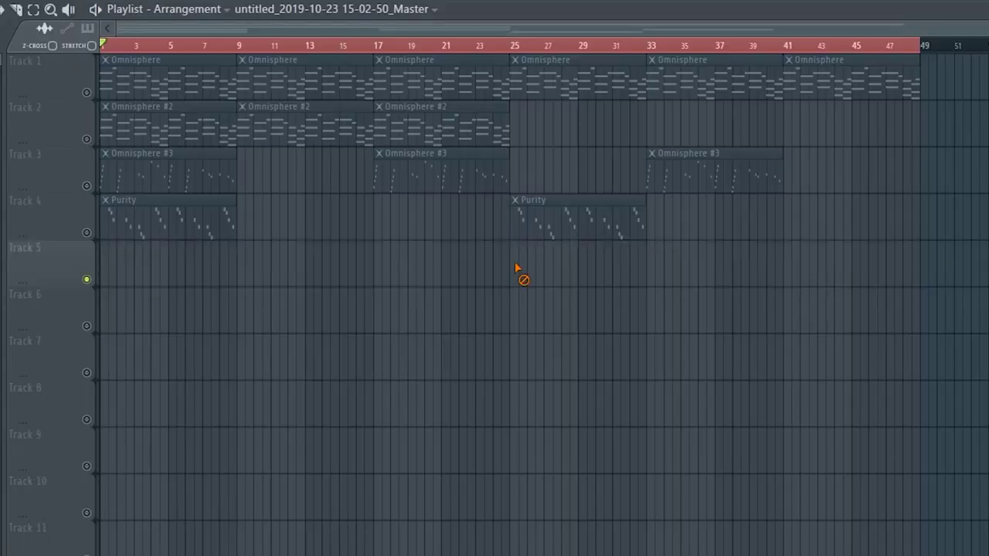
Step: Take Track 5 out of solo and reposition the Omnisphere #3 and Purity clips in the playlist
right_click(87, 279)
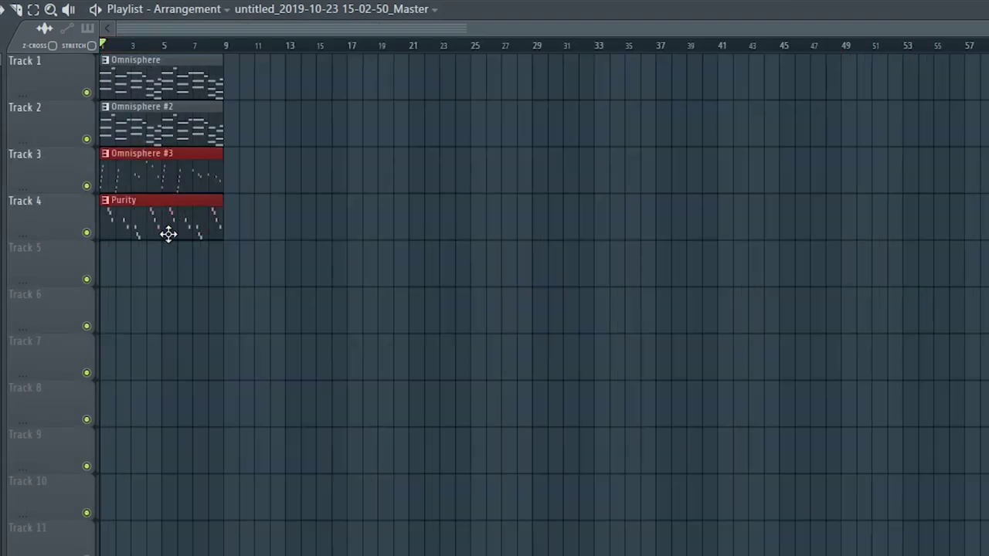
mouse_move(126, 223)
mouse_down()
mouse_move(256, 225)
mouse_move(88, 225)
mouse_move(114, 225)
mouse_up()
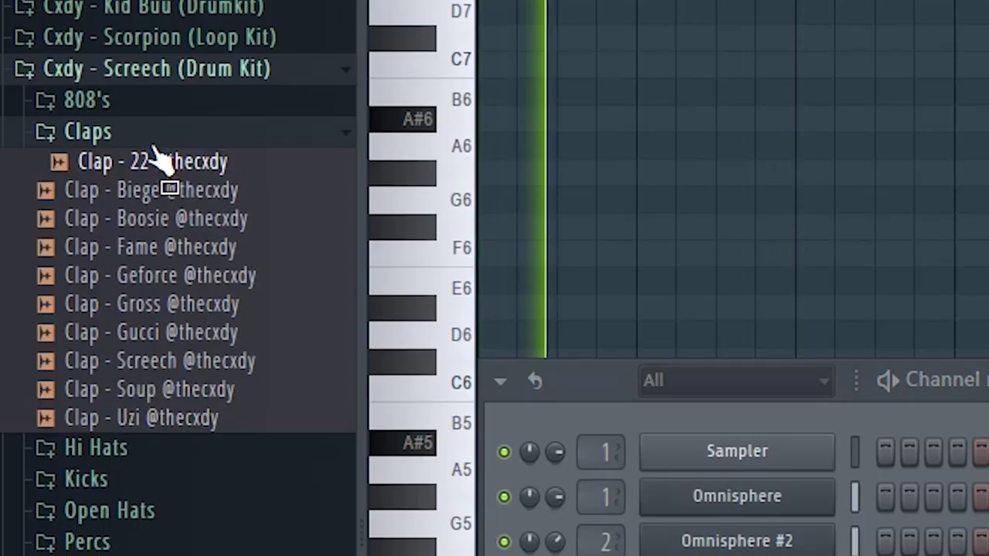
Step: Add the Clap - 22 and HH - Thief samples as channels and fill the hi-hat on each 2 steps
drag(152, 147, 239, 375)
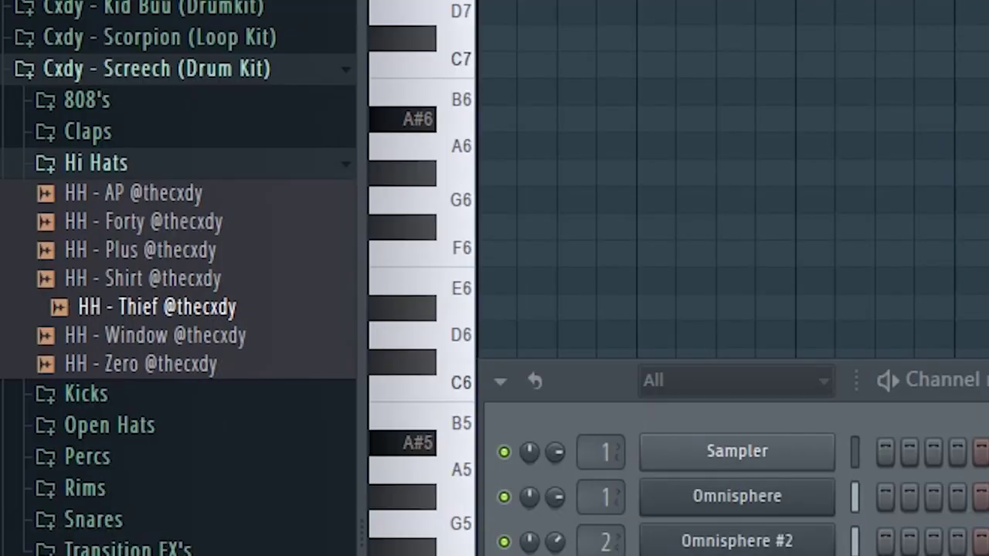
right_click(232, 408)
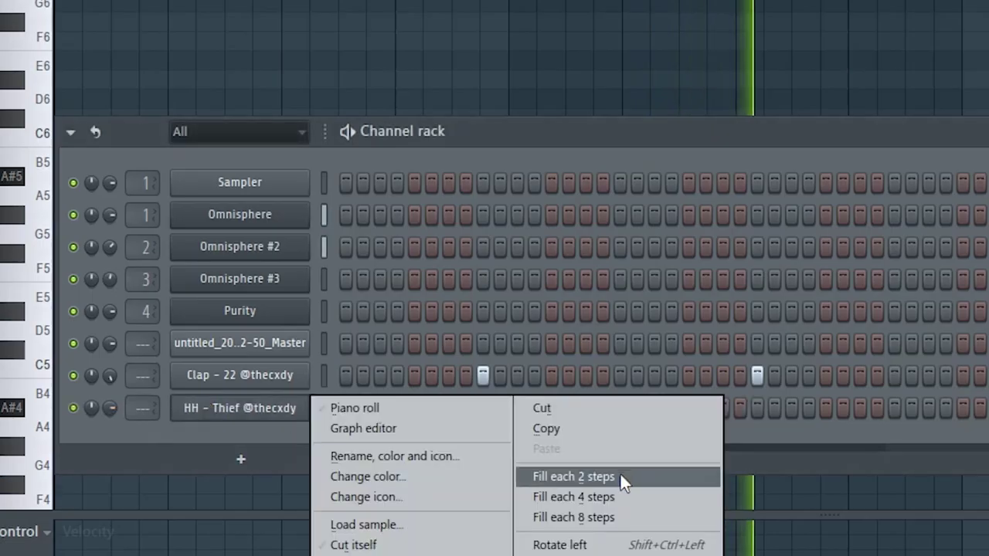
click(611, 474)
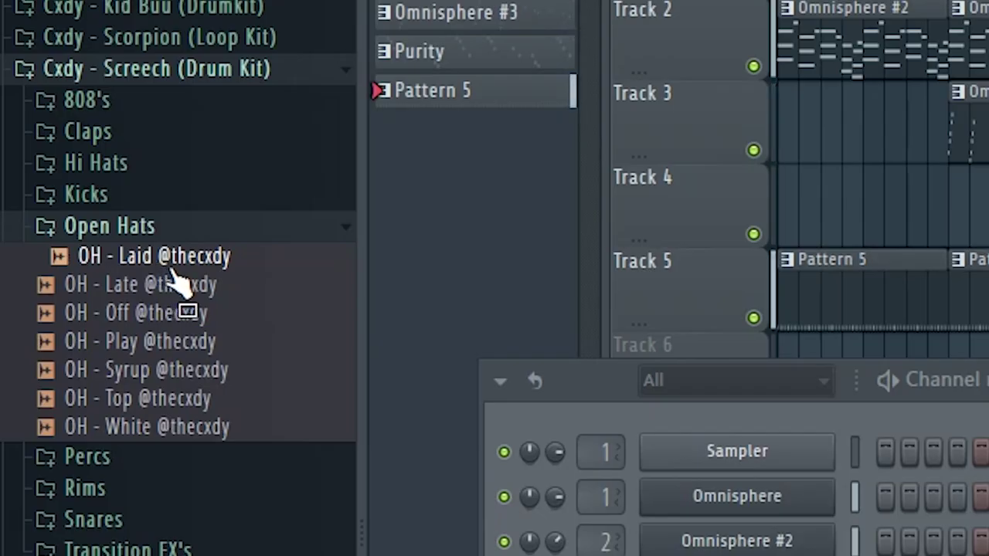
Step: Add the OH - Laid, Perc - Shorty, Snare - Prada and Hacked My In..m Pt. 2 Perc samples as new channels
drag(172, 271, 320, 519)
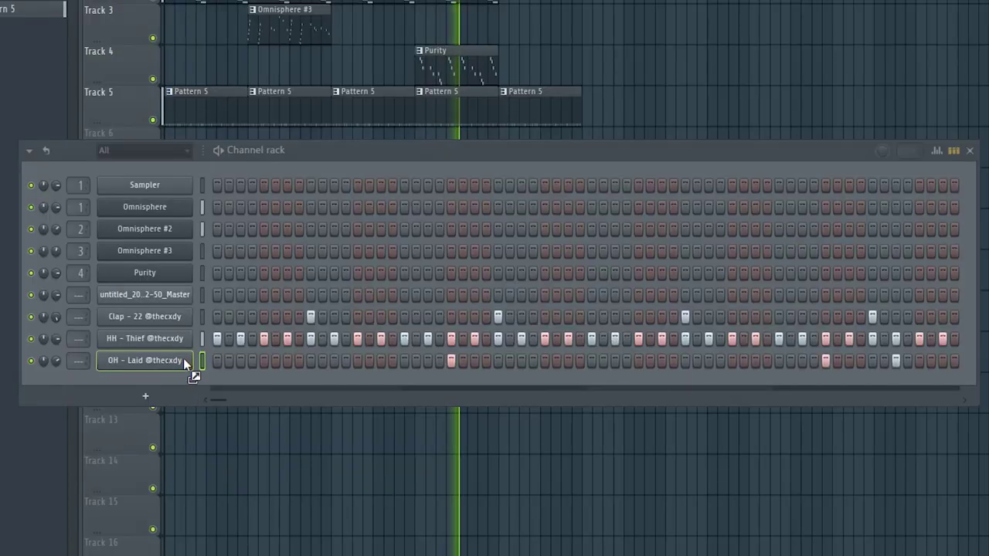
drag(185, 362, 189, 368)
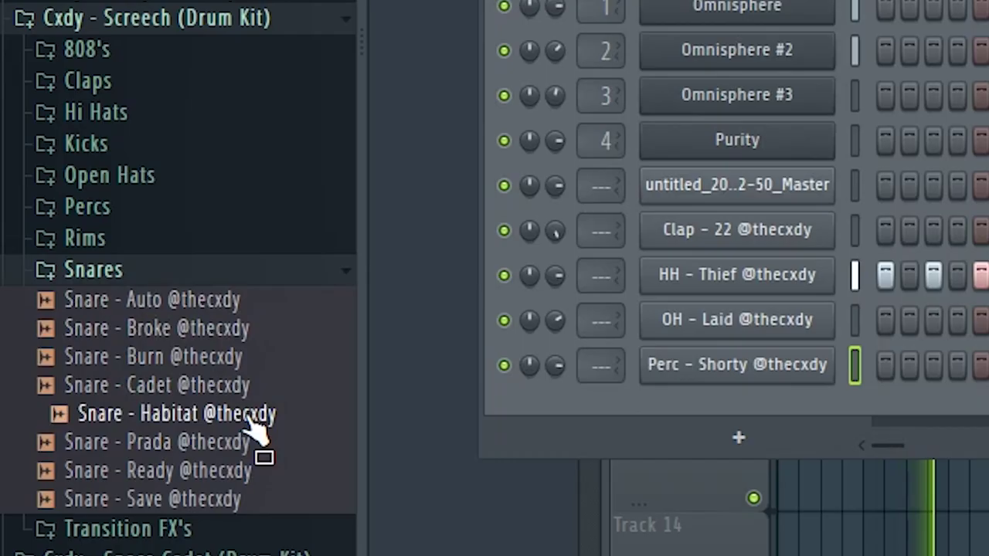
drag(261, 431, 256, 456)
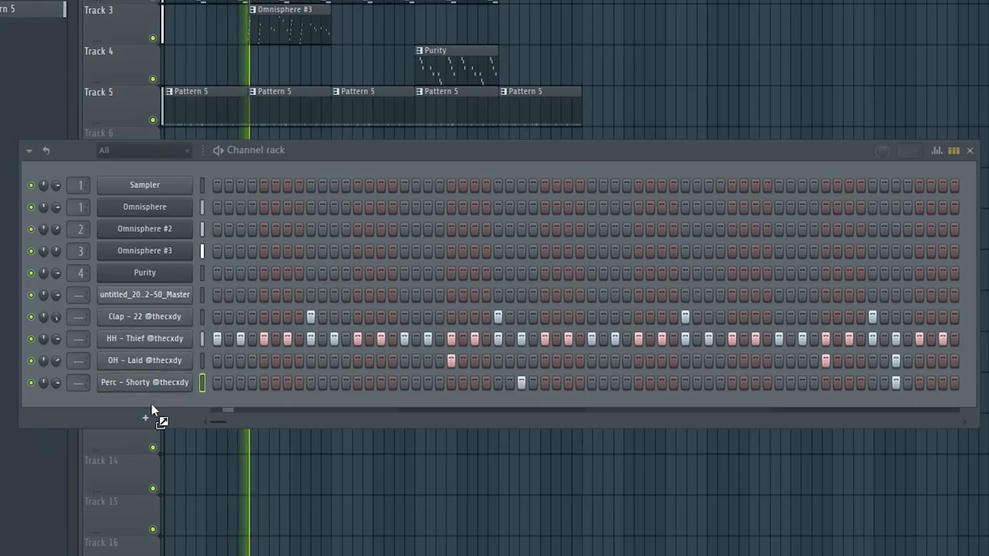
drag(152, 411, 152, 413)
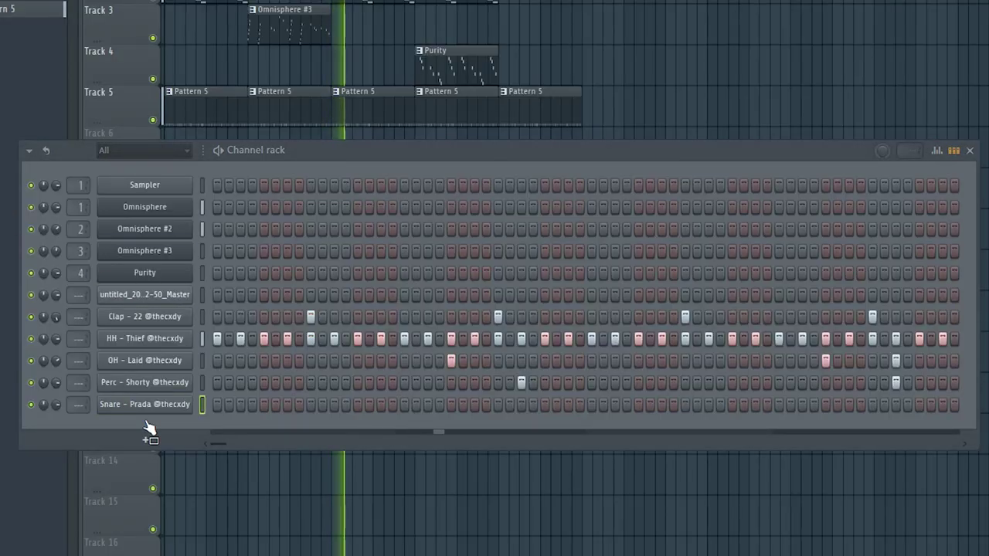
drag(149, 428, 150, 426)
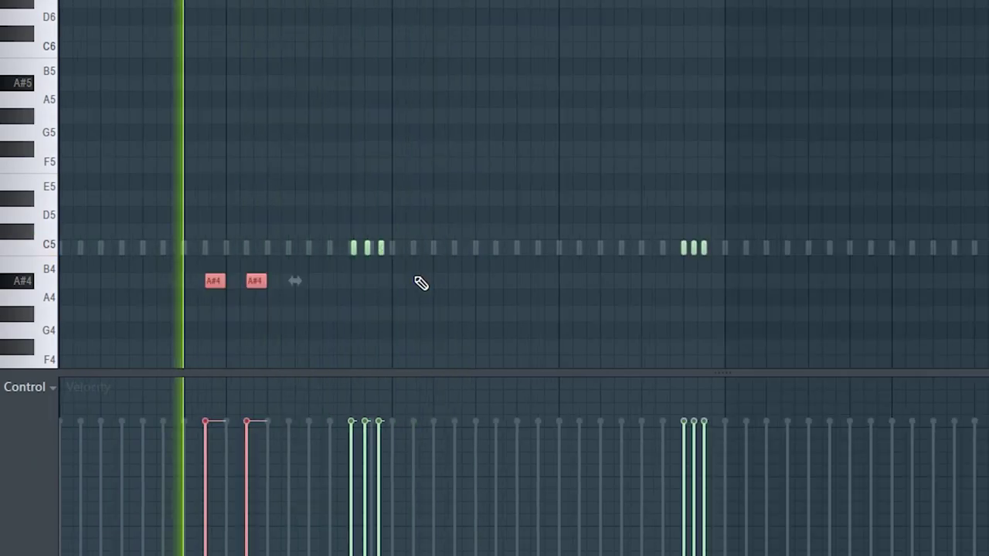
Step: Place the percussion notes in the piano roll and add a kick sample from the Screech drum kit to the channel rack
drag(312, 297, 528, 281)
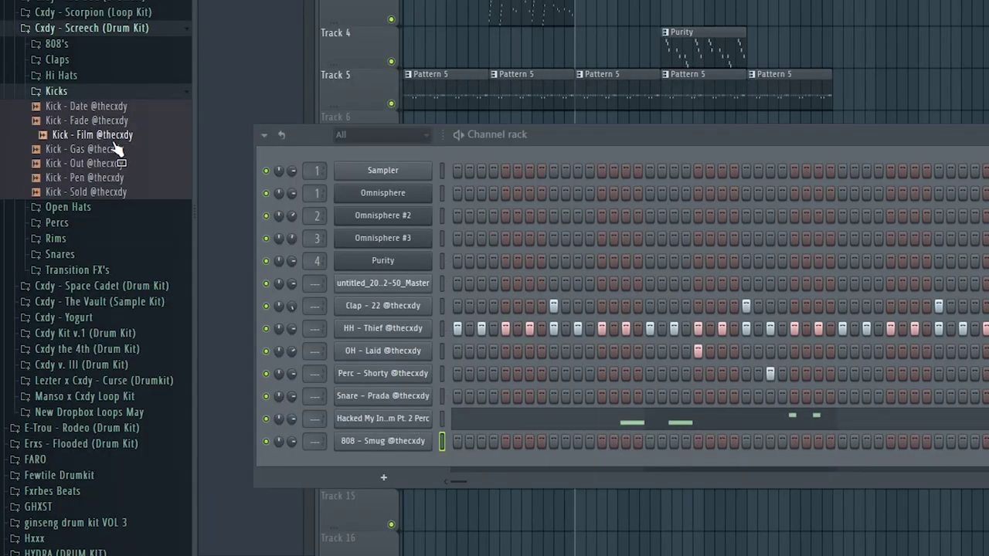
drag(407, 468, 407, 502)
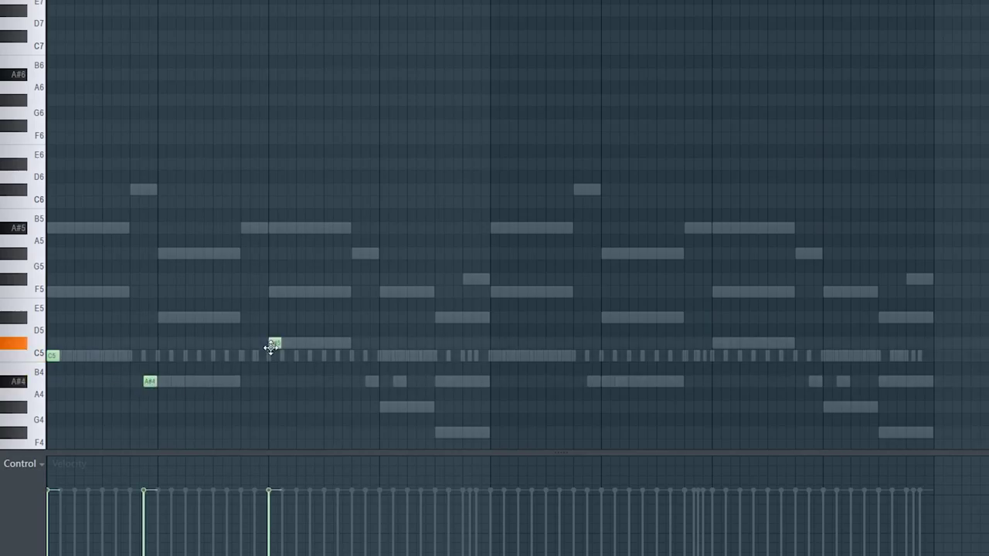
Step: Write the 808 bass line on C5, A#4, C#5, G#4 and F#4 along the chord roots and select its notes
click(109, 357)
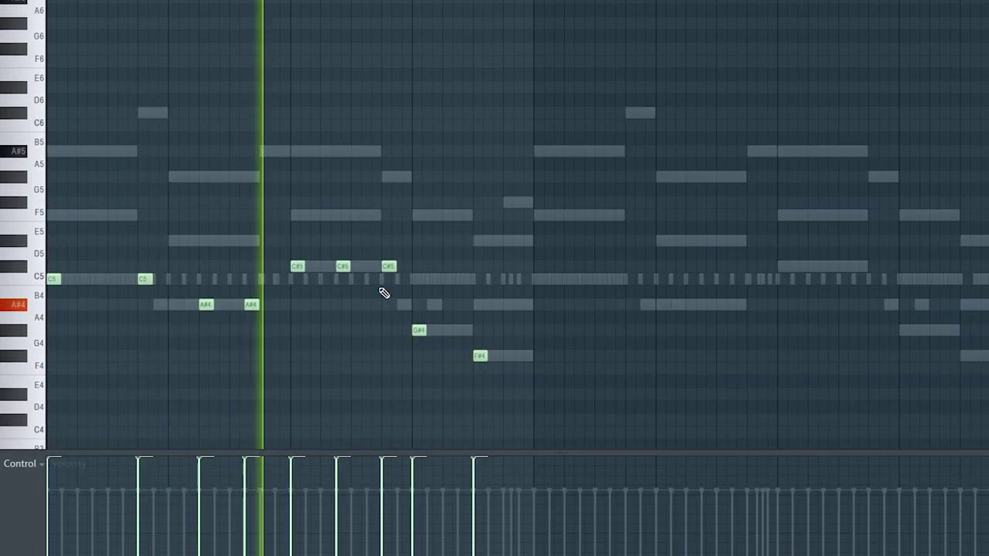
drag(505, 387, 88, 159)
key(ctrl+d)
Step: Move the two C6 notes at the start of the 808 line down to C5
scroll(521, 86, down, 1)
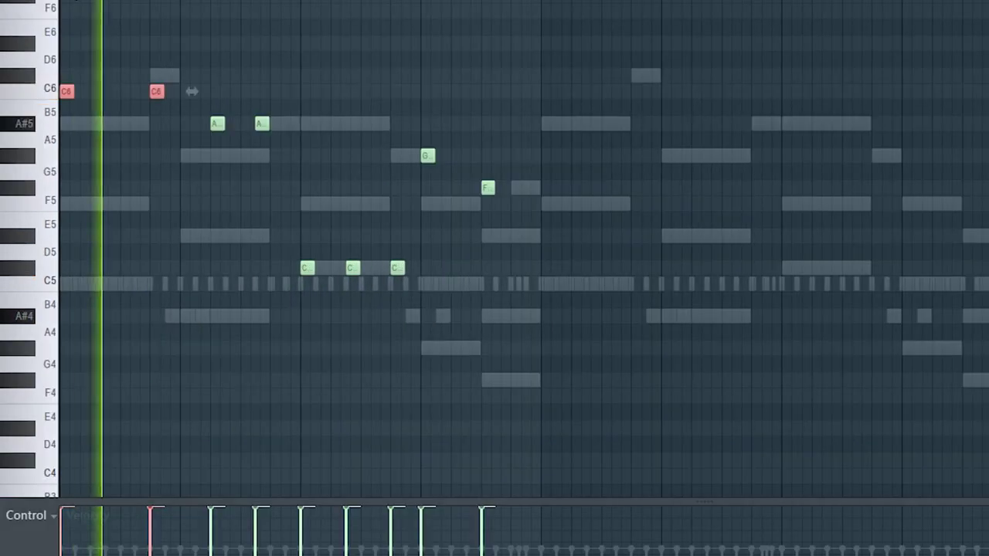
scroll(214, 165, up, 1)
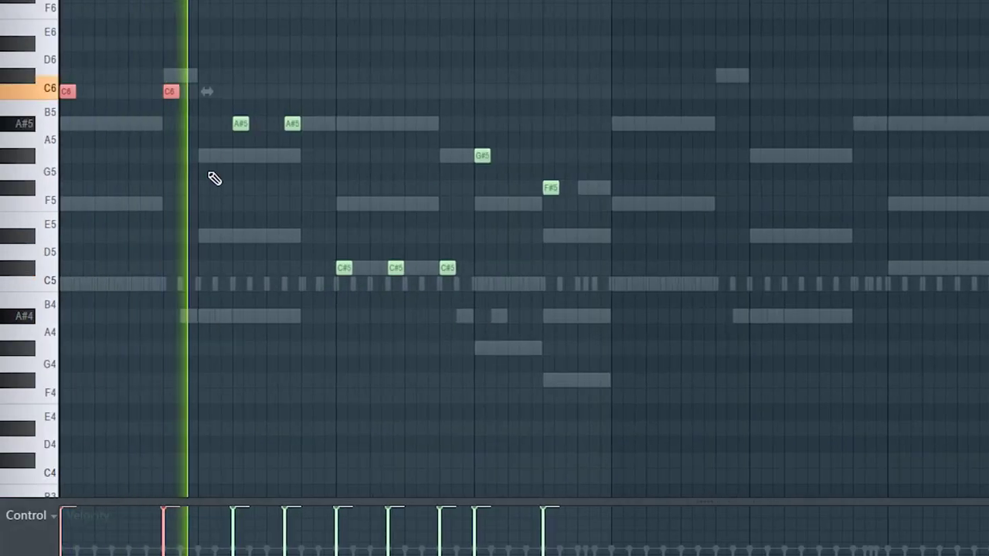
drag(208, 91, 204, 283)
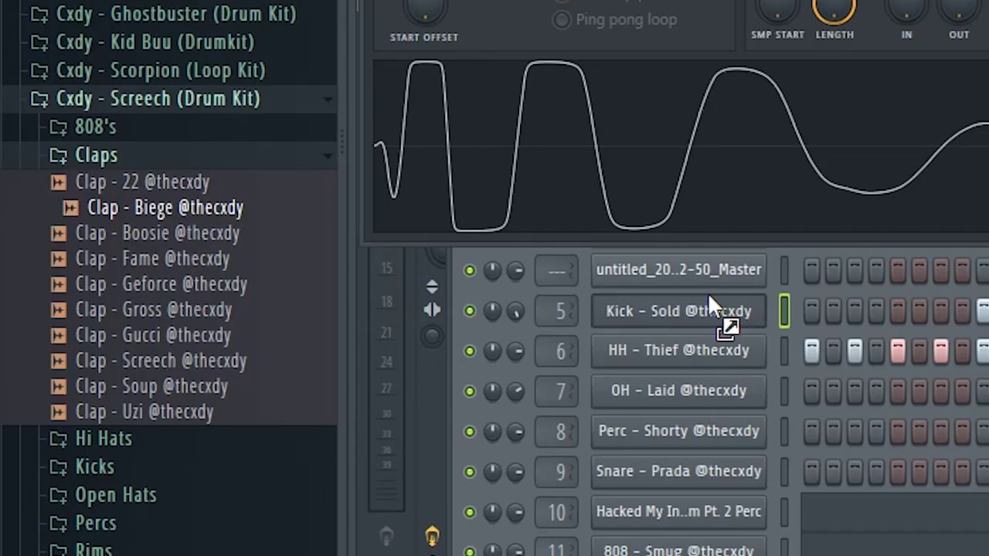
Step: Load the Clap - Biege sample onto the Kick - Sold channel and duplicate the entire 808 line directly after itself
drag(708, 292, 719, 313)
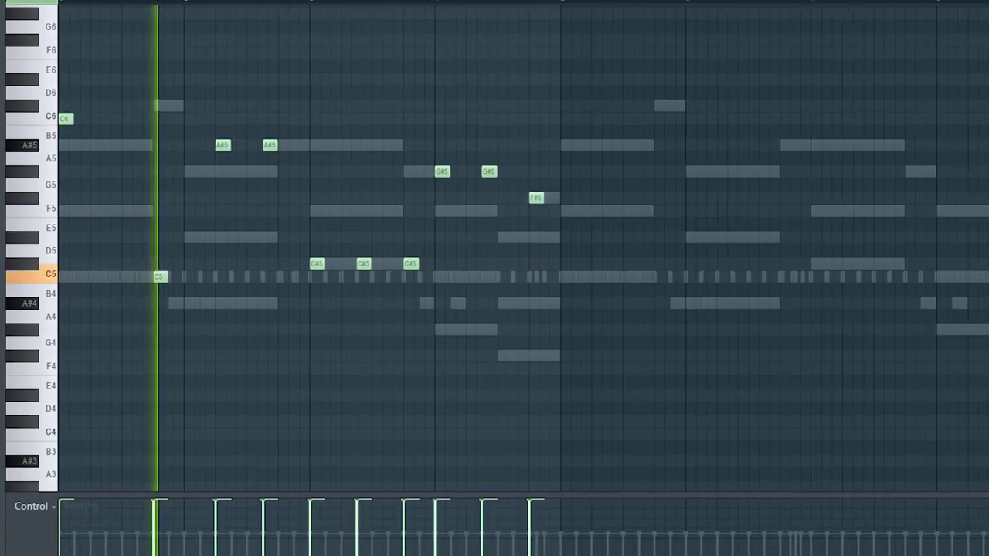
scroll(534, 360, down, 1)
drag(534, 360, 62, 5)
key(ctrl+b)
Step: Move the C6 notes of the 808 line to C5 and shift the first C#5 note slightly later in both halves
drag(488, 147, 502, 149)
ctrl+click(342, 117)
drag(81, 145, 35, 304)
ctrl+click(284, 293)
drag(284, 294, 310, 294)
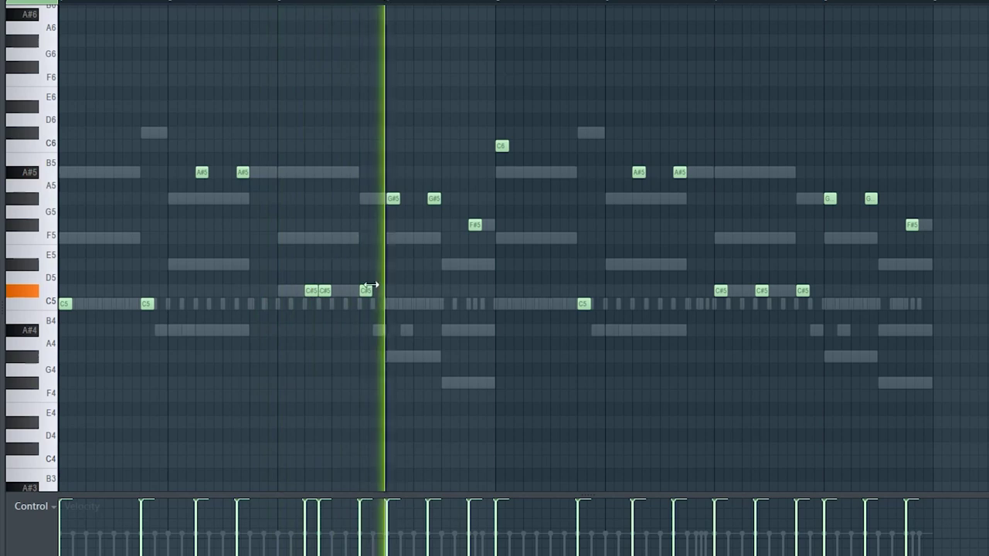
drag(722, 294, 748, 299)
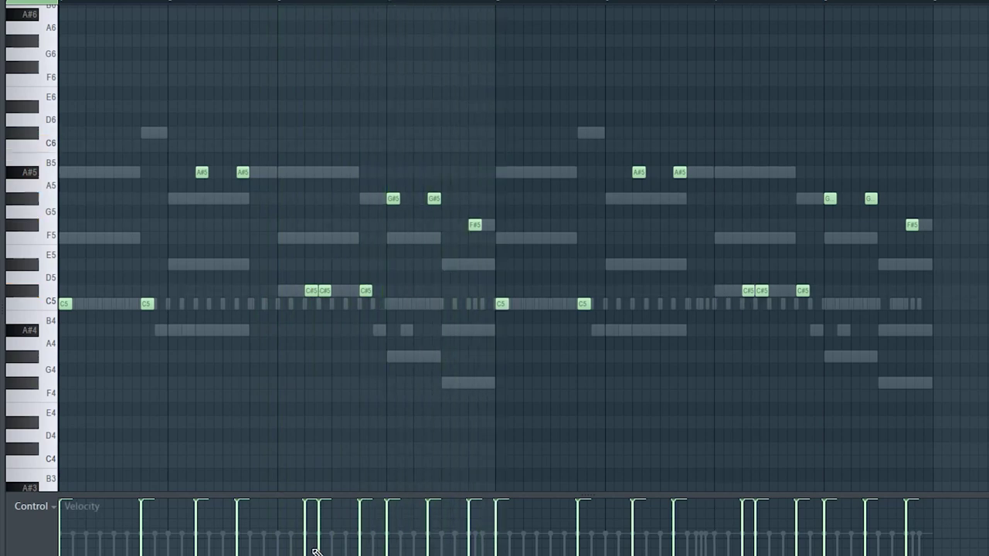
Step: Reuse all the 808 notes as the kick pattern, limiting them to C5 with the limiter / transposer, and play it back
key(ctrl+a)
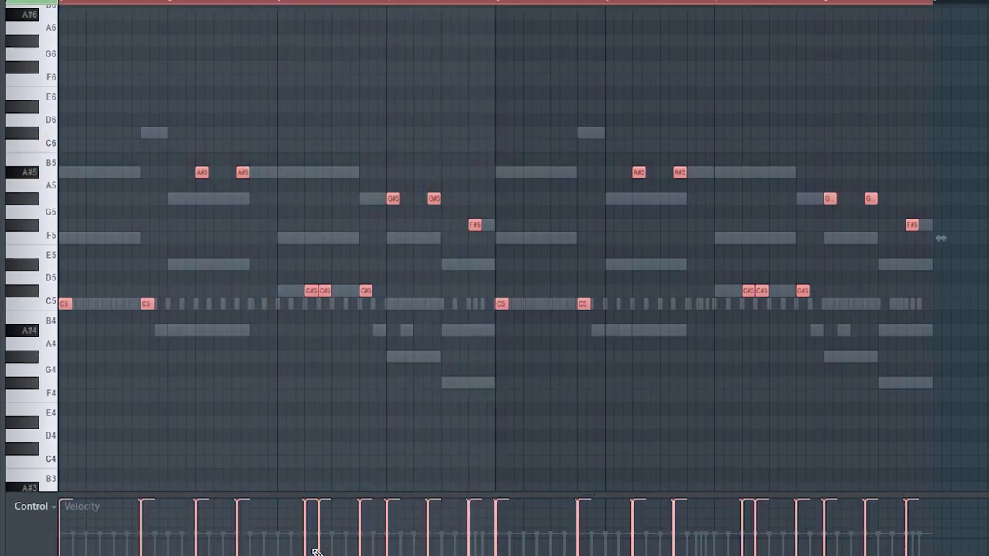
key(alt+k)
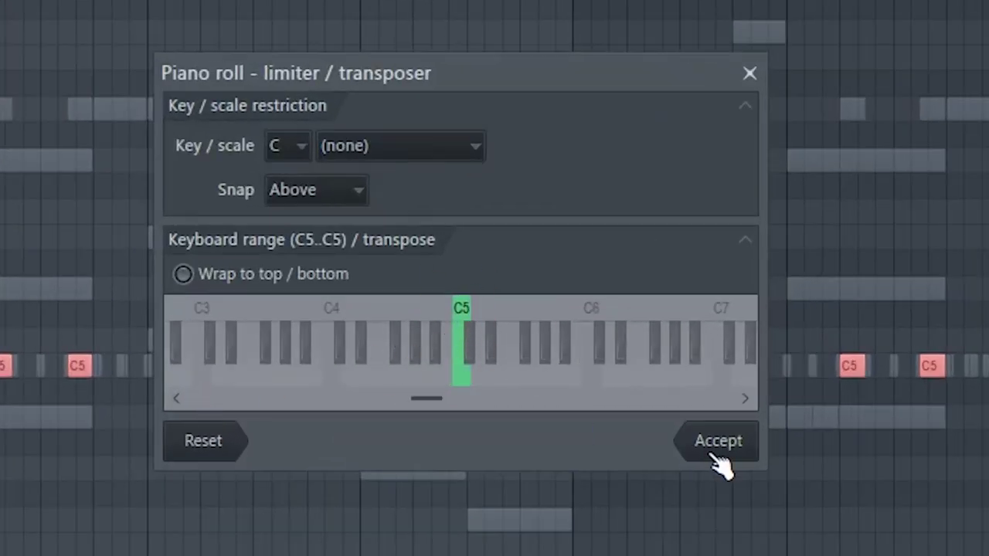
click(717, 441)
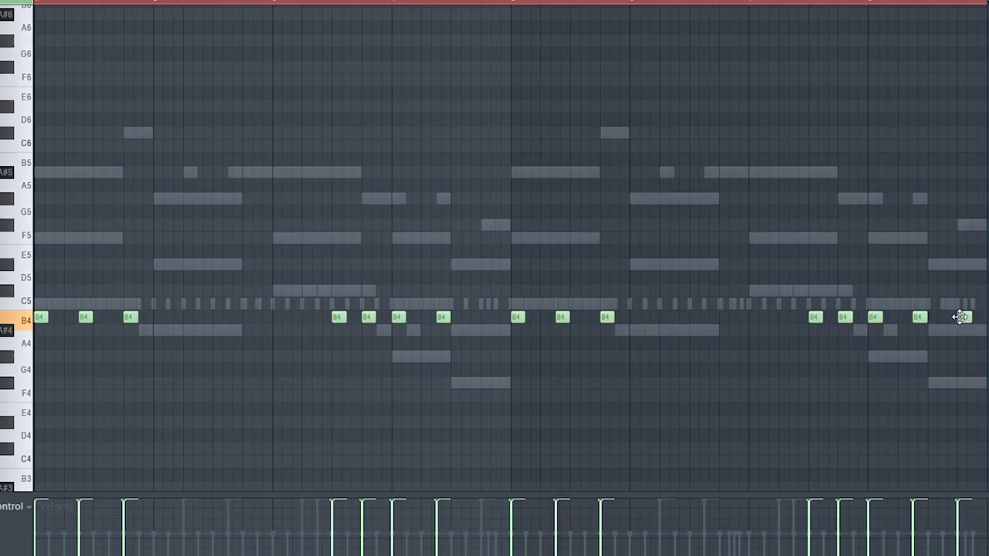
key(space)
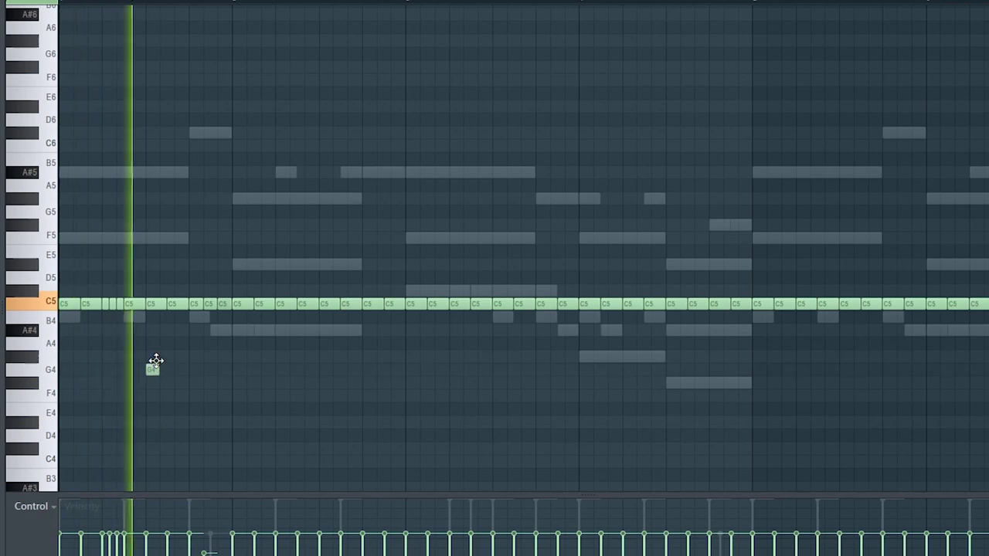
Step: Vary the hi-hat pattern by pitching individual notes below C5, placing one at B4 at the start of the fourth bar
drag(156, 361, 177, 374)
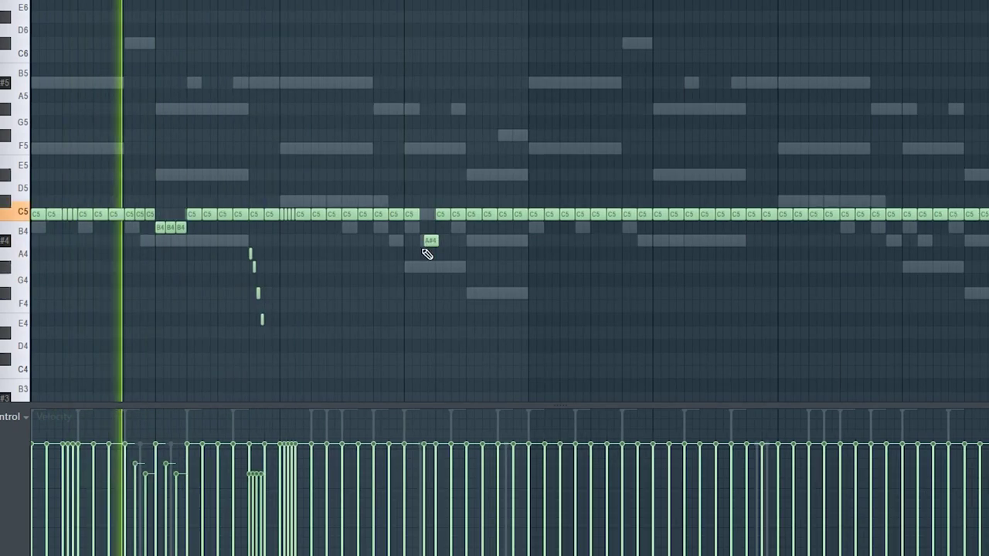
drag(432, 241, 428, 228)
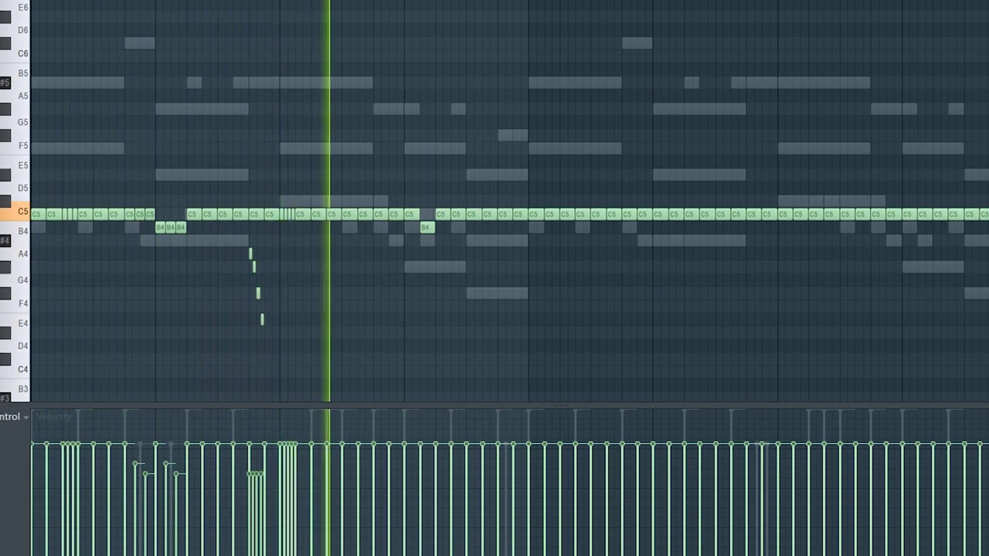
scroll(490, 137, up, 1)
scroll(526, 180, down, 1)
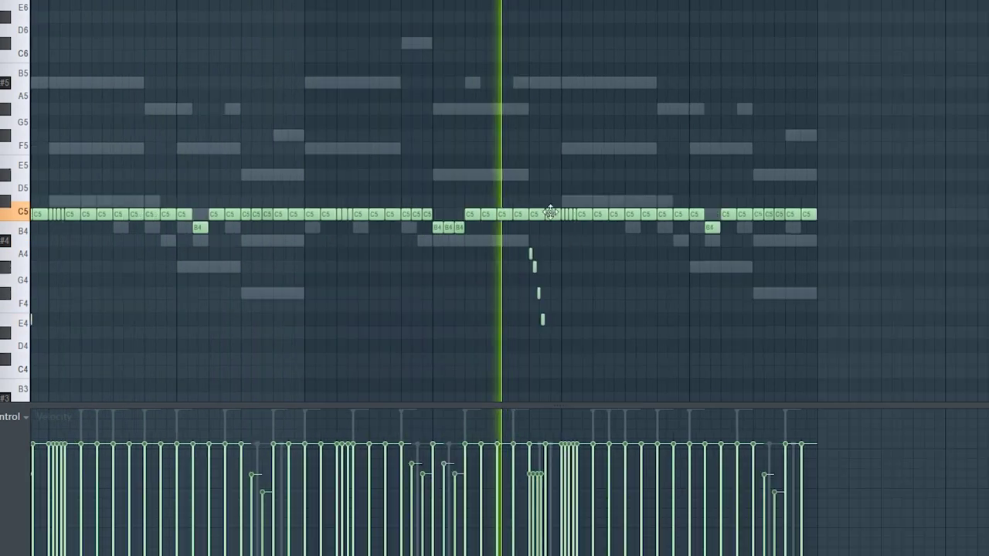
drag(630, 217, 676, 233)
key(space)
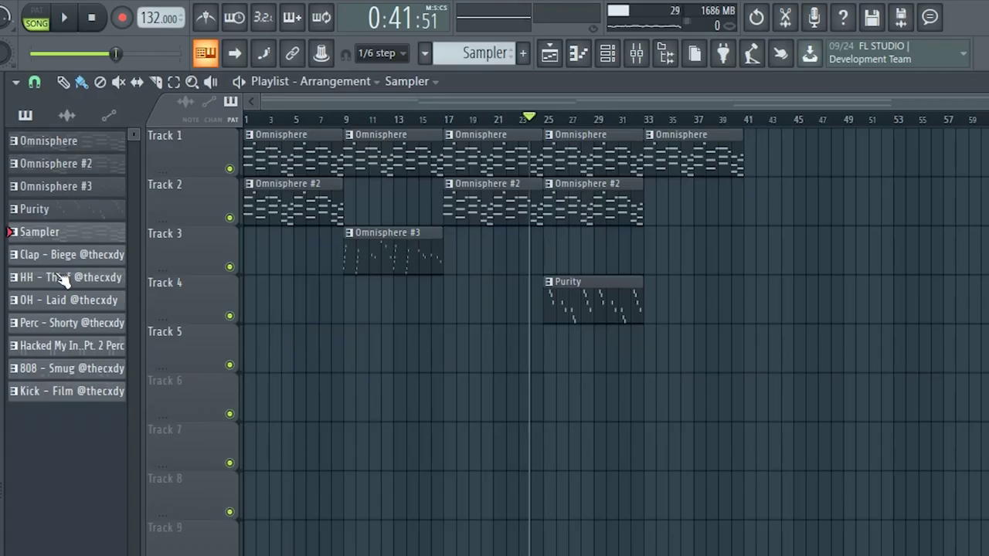
Step: Place the clap, hi-hat, open hat, two percussion, 808 and kick patterns on playlist tracks 5 to 11, starting at bar 9
drag(60, 276, 159, 413)
drag(104, 394, 258, 350)
right_click(402, 310)
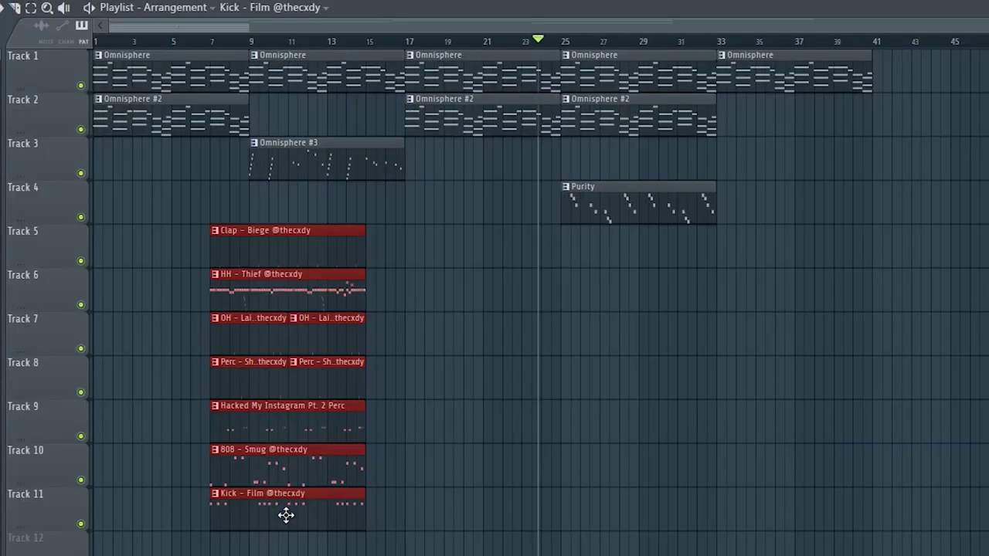
drag(286, 512, 324, 520)
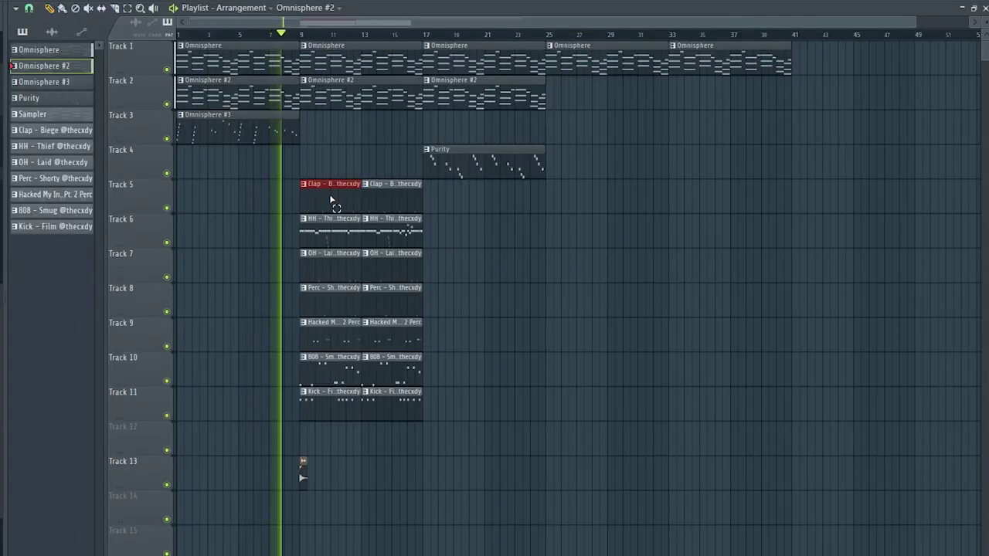
Step: Duplicate the drum and 808 clips twice up to bar 33 and trim the clips at bar 25 to start at bar 27
drag(332, 203, 419, 413)
key(ctrl+b)
key(ctrl+b)
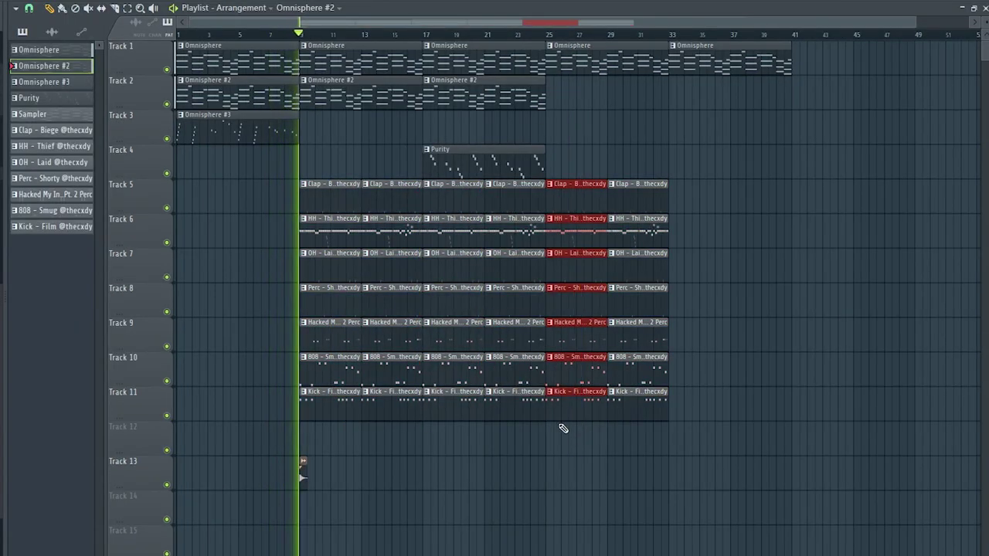
drag(548, 415, 581, 416)
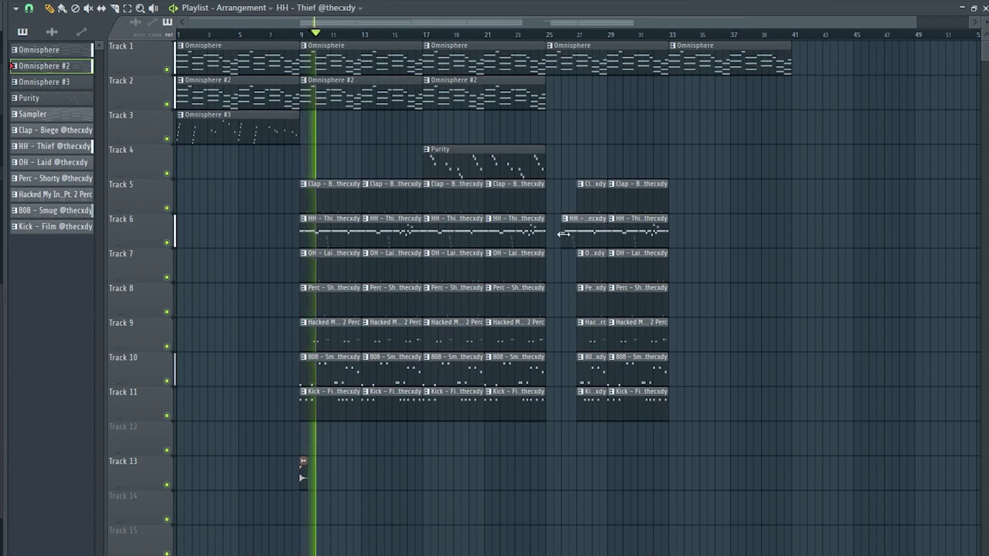
scroll(304, 43, up, 2)
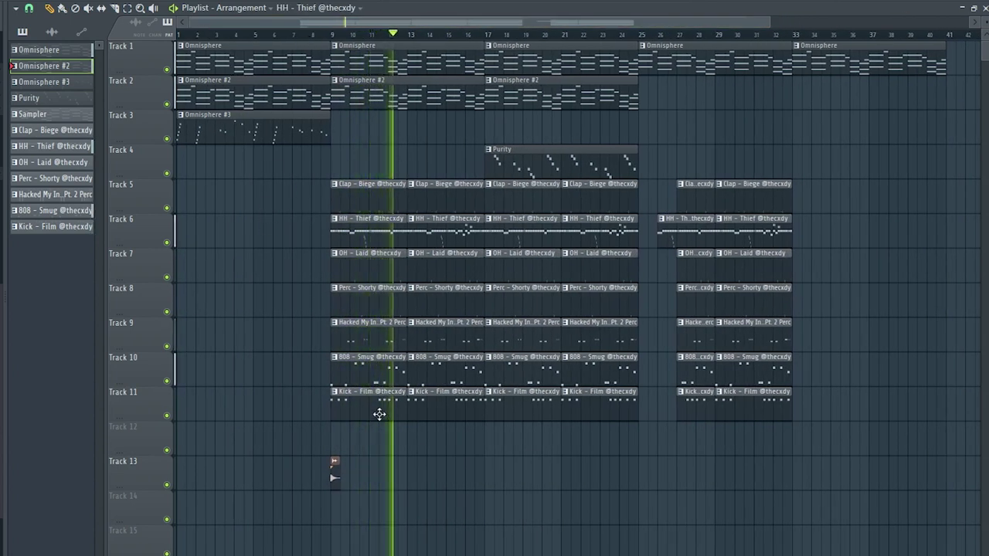
Step: Delete the kick clips between bars 9 and 17 and shorten that section's remaining drum and 808 clips to end at bar 16
right_click(423, 418)
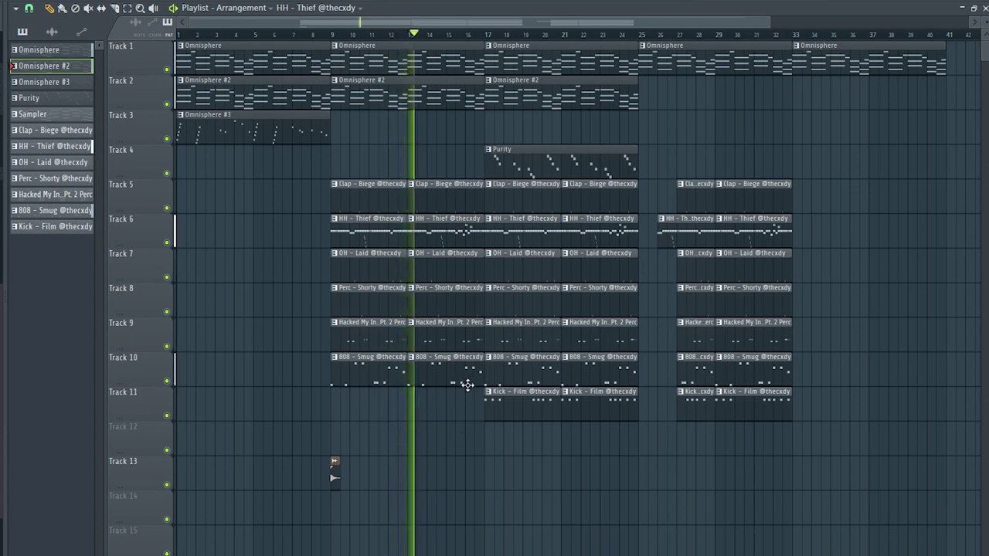
drag(482, 371, 462, 371)
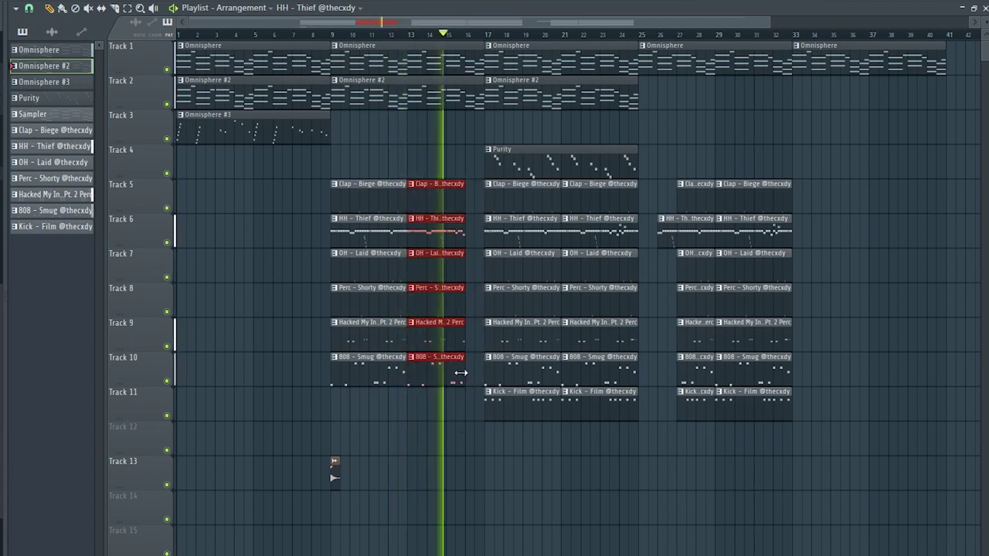
ctrl+click(462, 437)
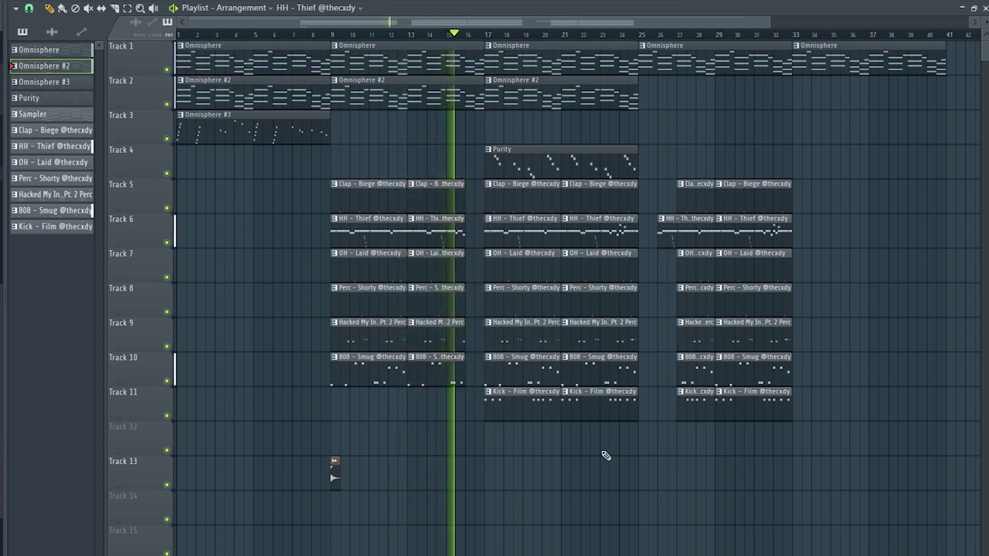
drag(462, 419, 458, 186)
ctrl+click(457, 150)
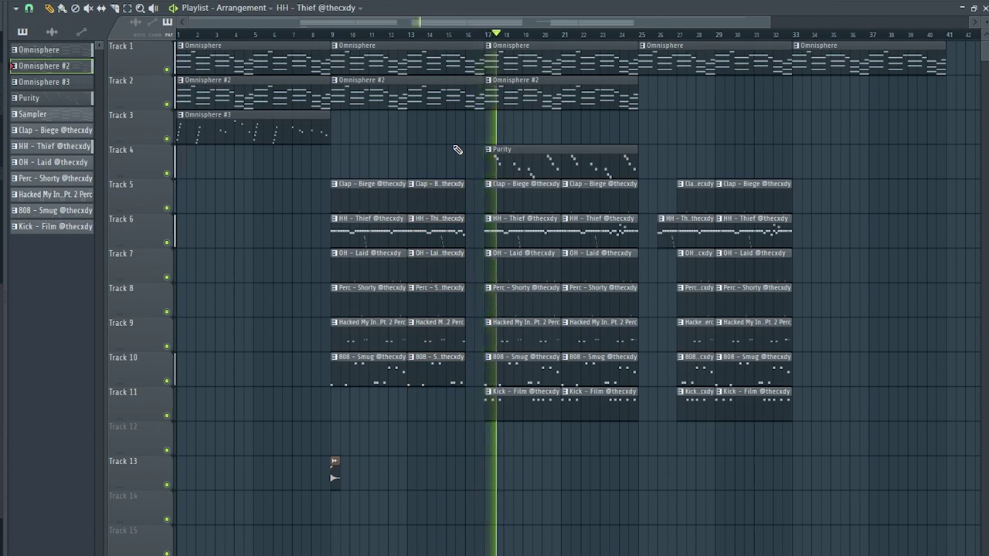
Step: Copy the full drum and 808 section from bar 17 to bar 33 and delete the leftover kick fragment there
drag(449, 174, 819, 393)
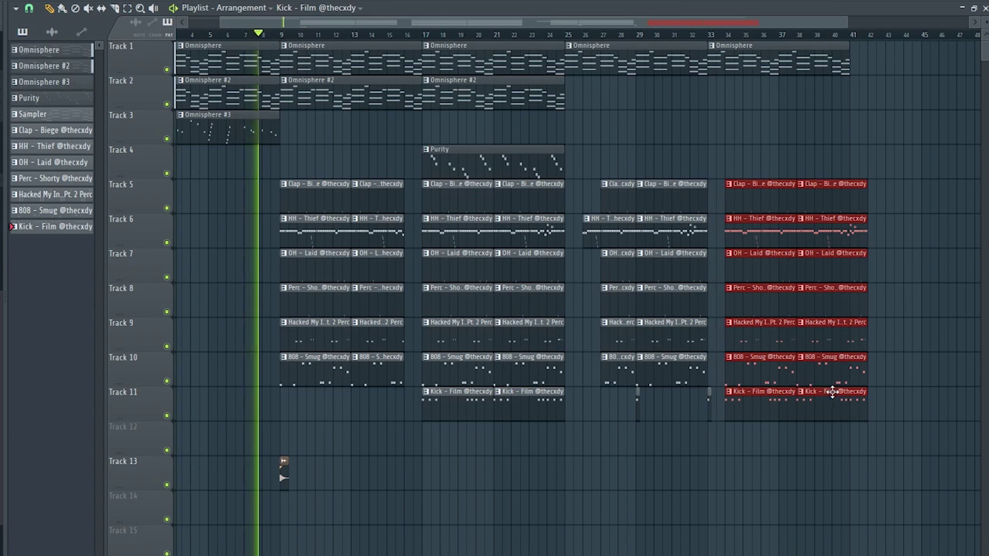
drag(745, 403, 684, 198)
right_click(695, 425)
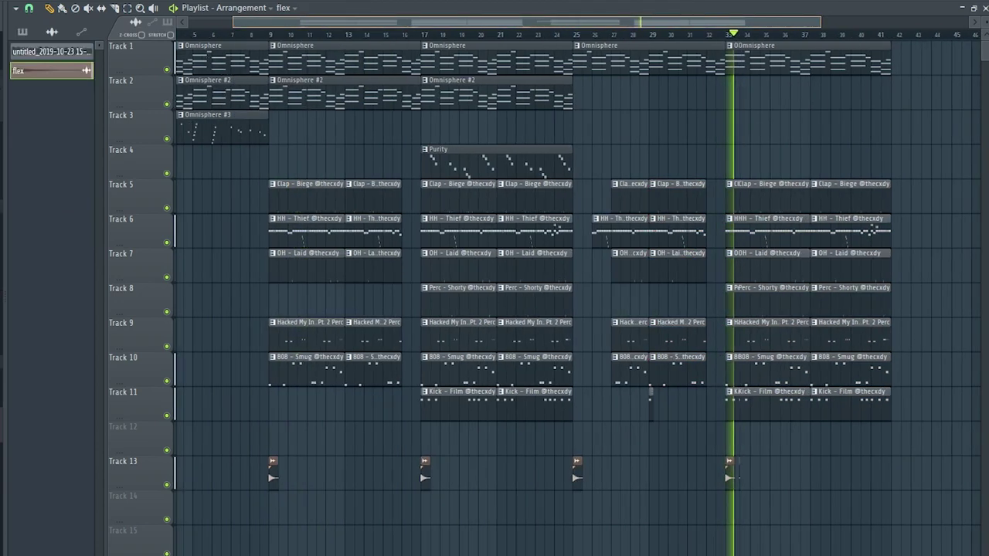
Step: Add an Omnisphere #3 clip on Track 3 and an Omnisphere #2 clip on Track 2 at bar 33
scroll(540, 97, down, 1)
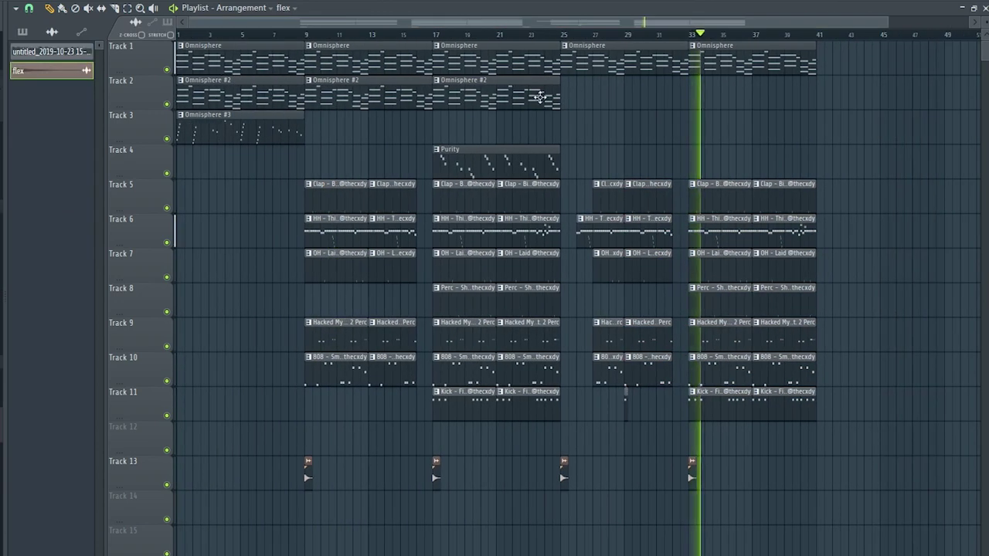
click(227, 118)
click(694, 128)
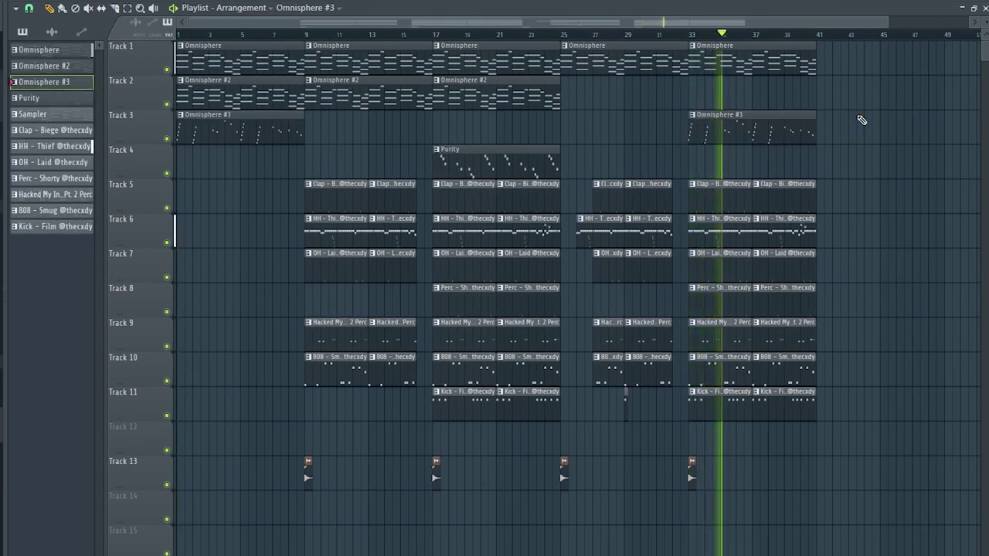
click(706, 101)
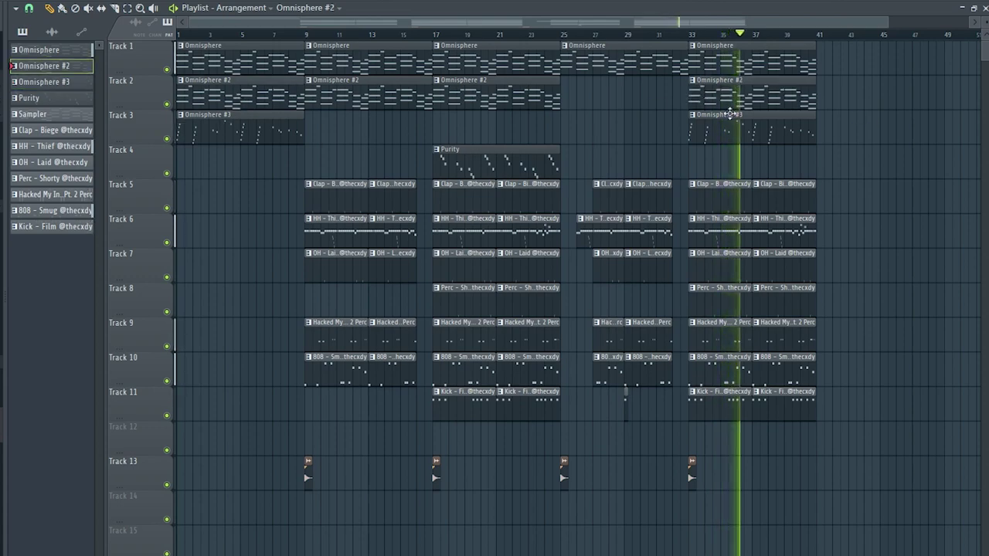
Step: Select the entire arrangement and duplicate it from bar 41 onward
scroll(770, 46, down, 1)
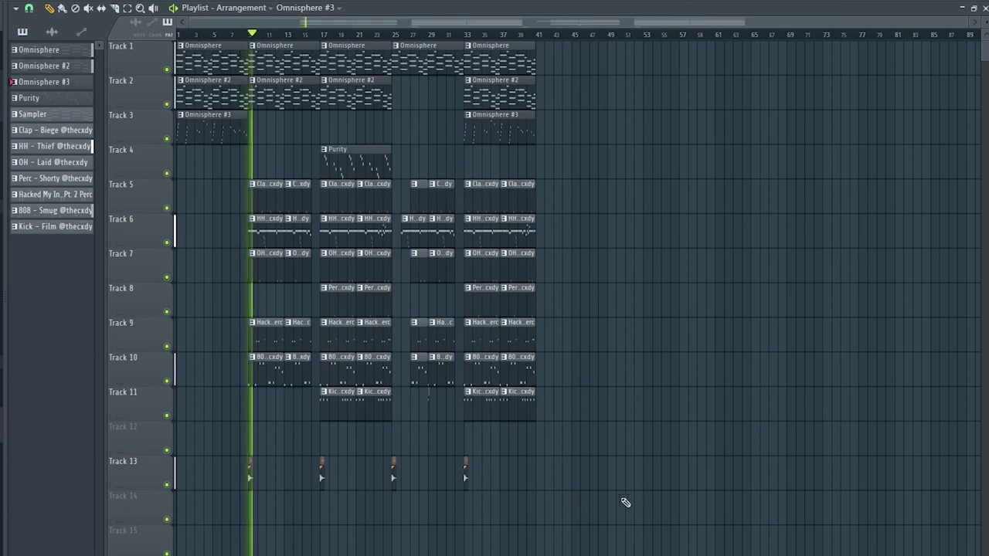
drag(626, 503, 179, 40)
key(ctrl+b)
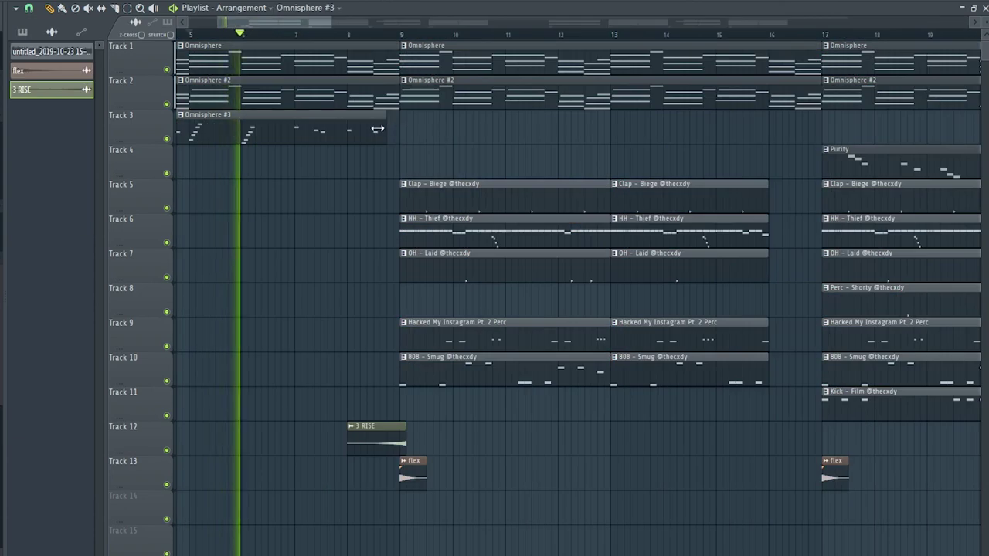
Step: Open the sample settings of the 3 RISE clip before bar 9 to review its volume, and close them
scroll(401, 42, up, 3)
scroll(402, 42, up, 2)
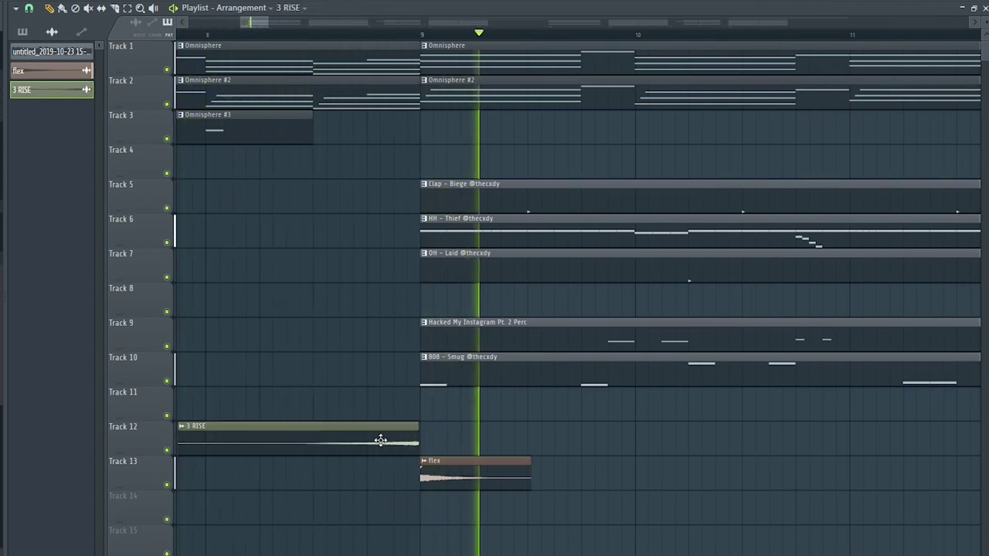
double_click(378, 425)
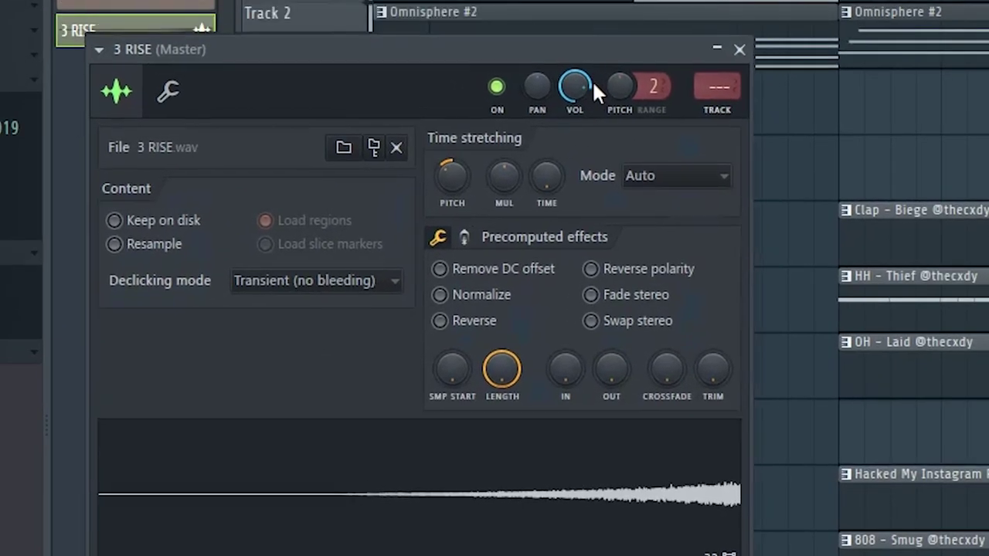
click(739, 52)
scroll(475, 24, down, 10)
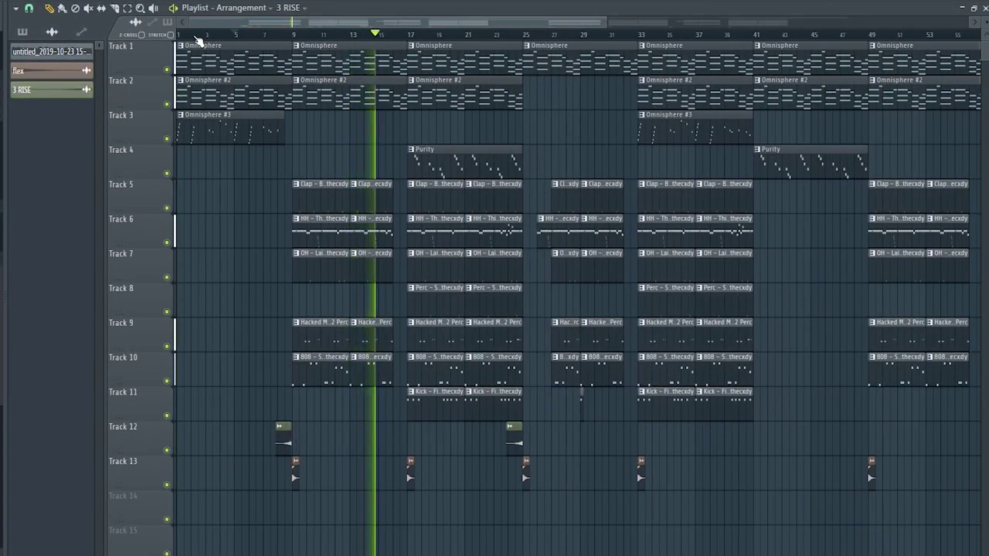
scroll(292, 41, up, 5)
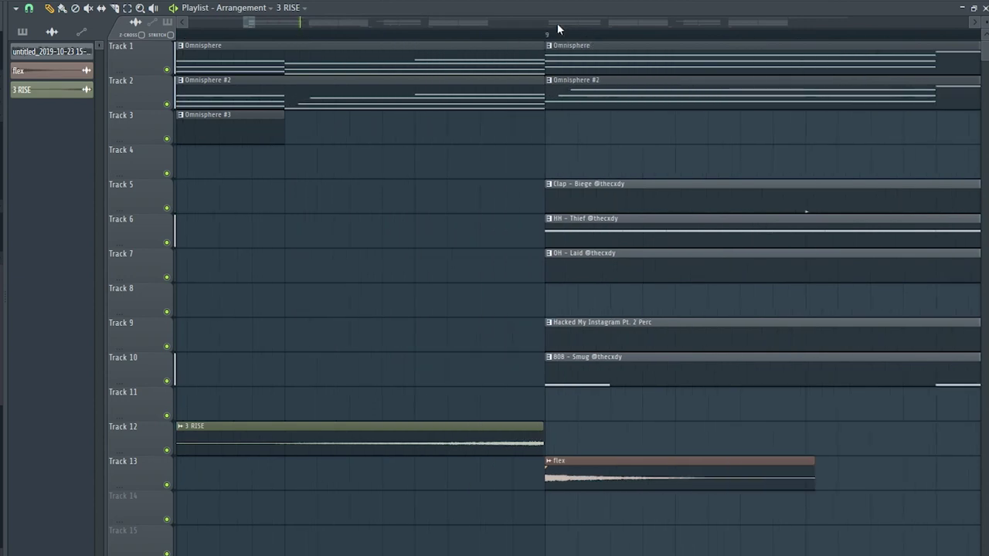
scroll(557, 30, up, 3)
drag(579, 23, 705, 24)
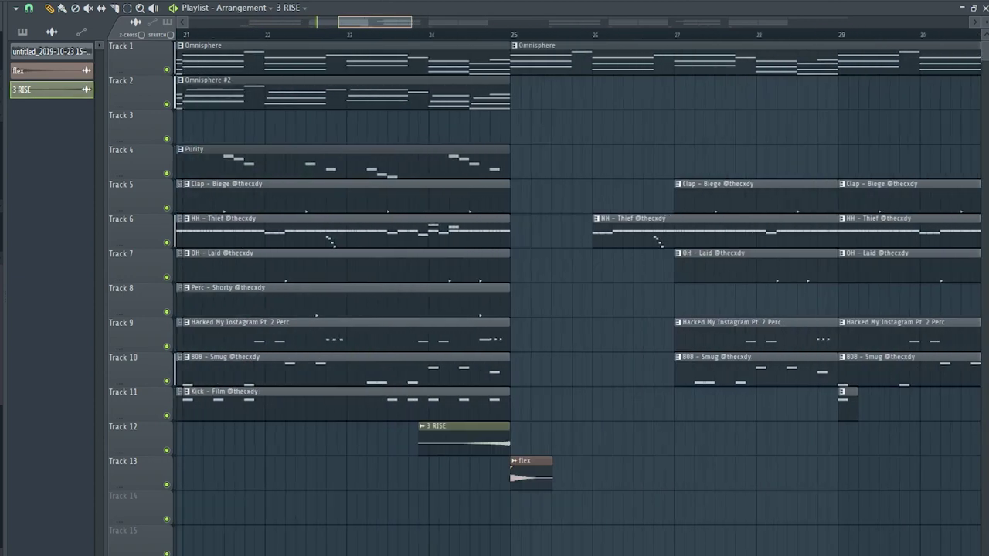
scroll(573, 376, up, 8)
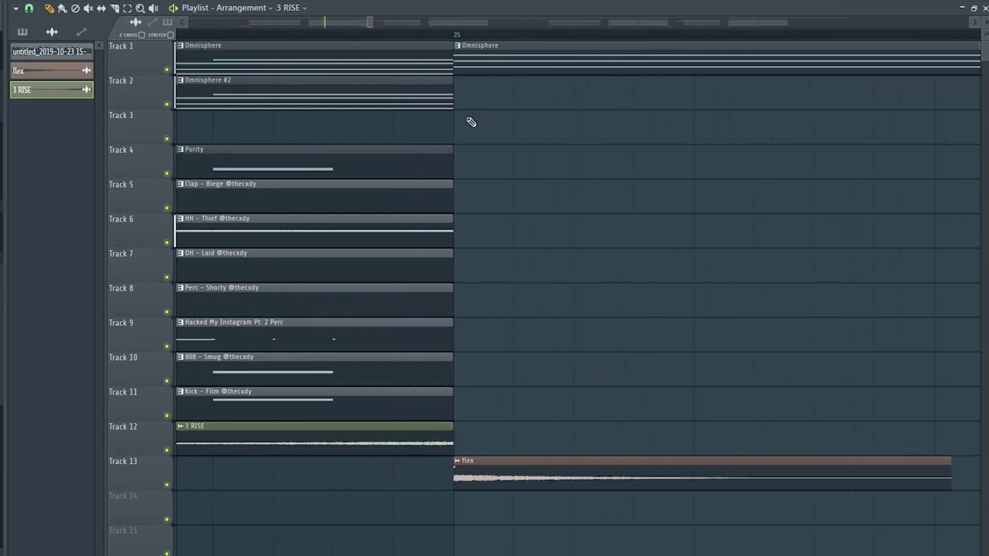
scroll(437, 225, down, 8)
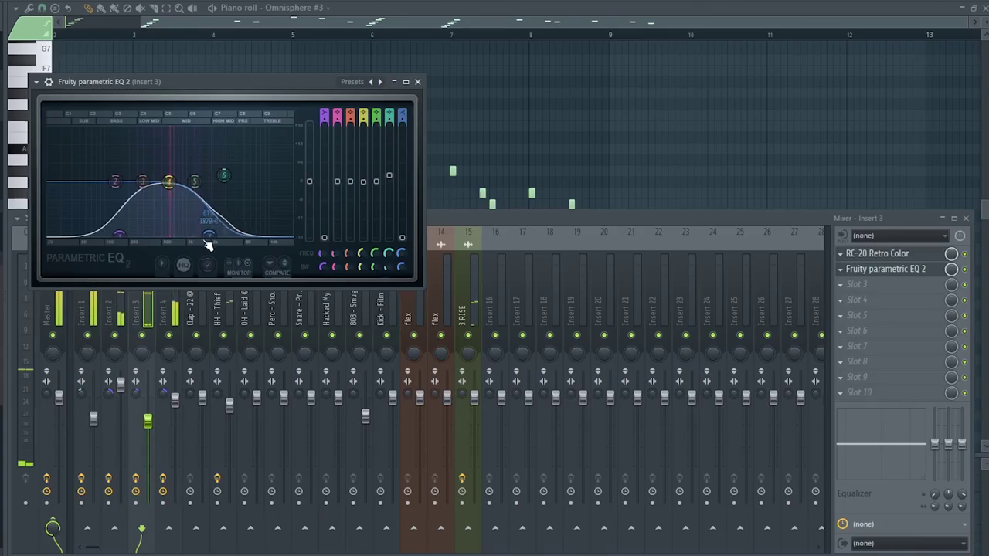
Step: Load Fruity delay 2 on the 3 RISE mixer track and open the options of its time setting
click(525, 221)
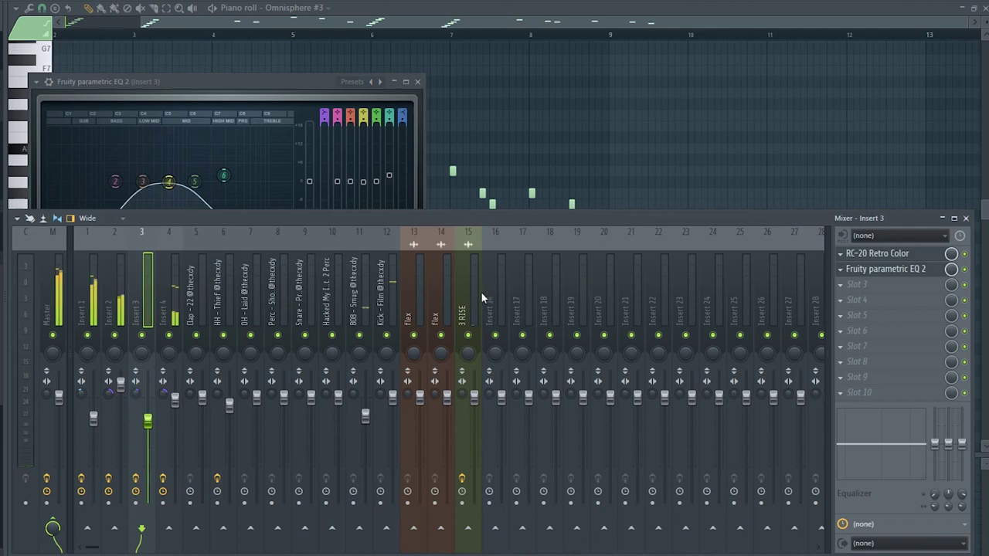
click(887, 257)
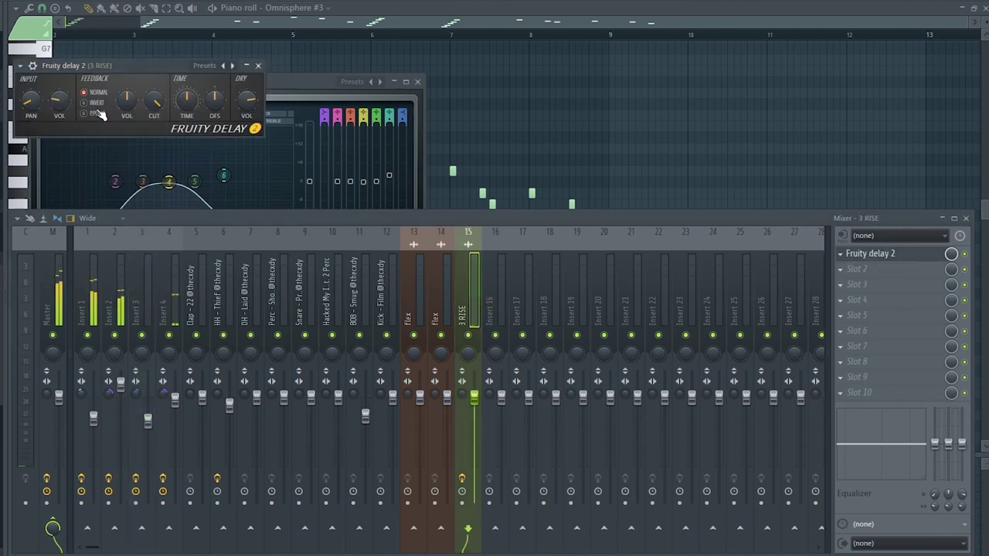
right_click(183, 103)
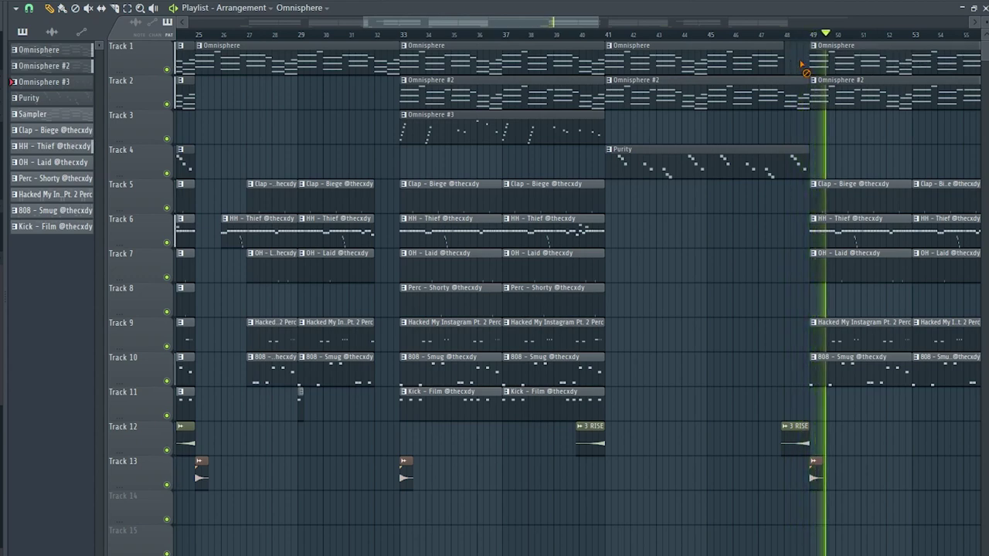
scroll(799, 37, down, 5)
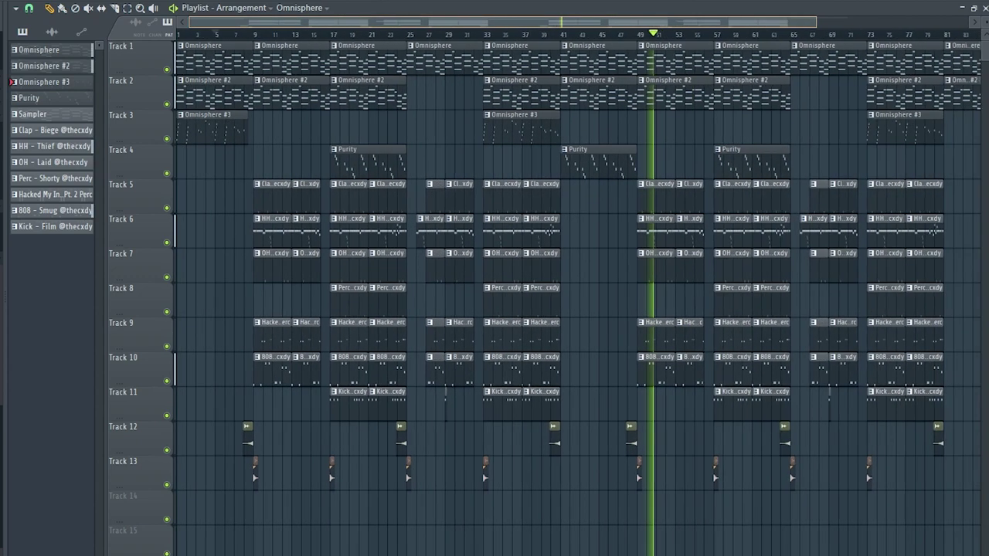